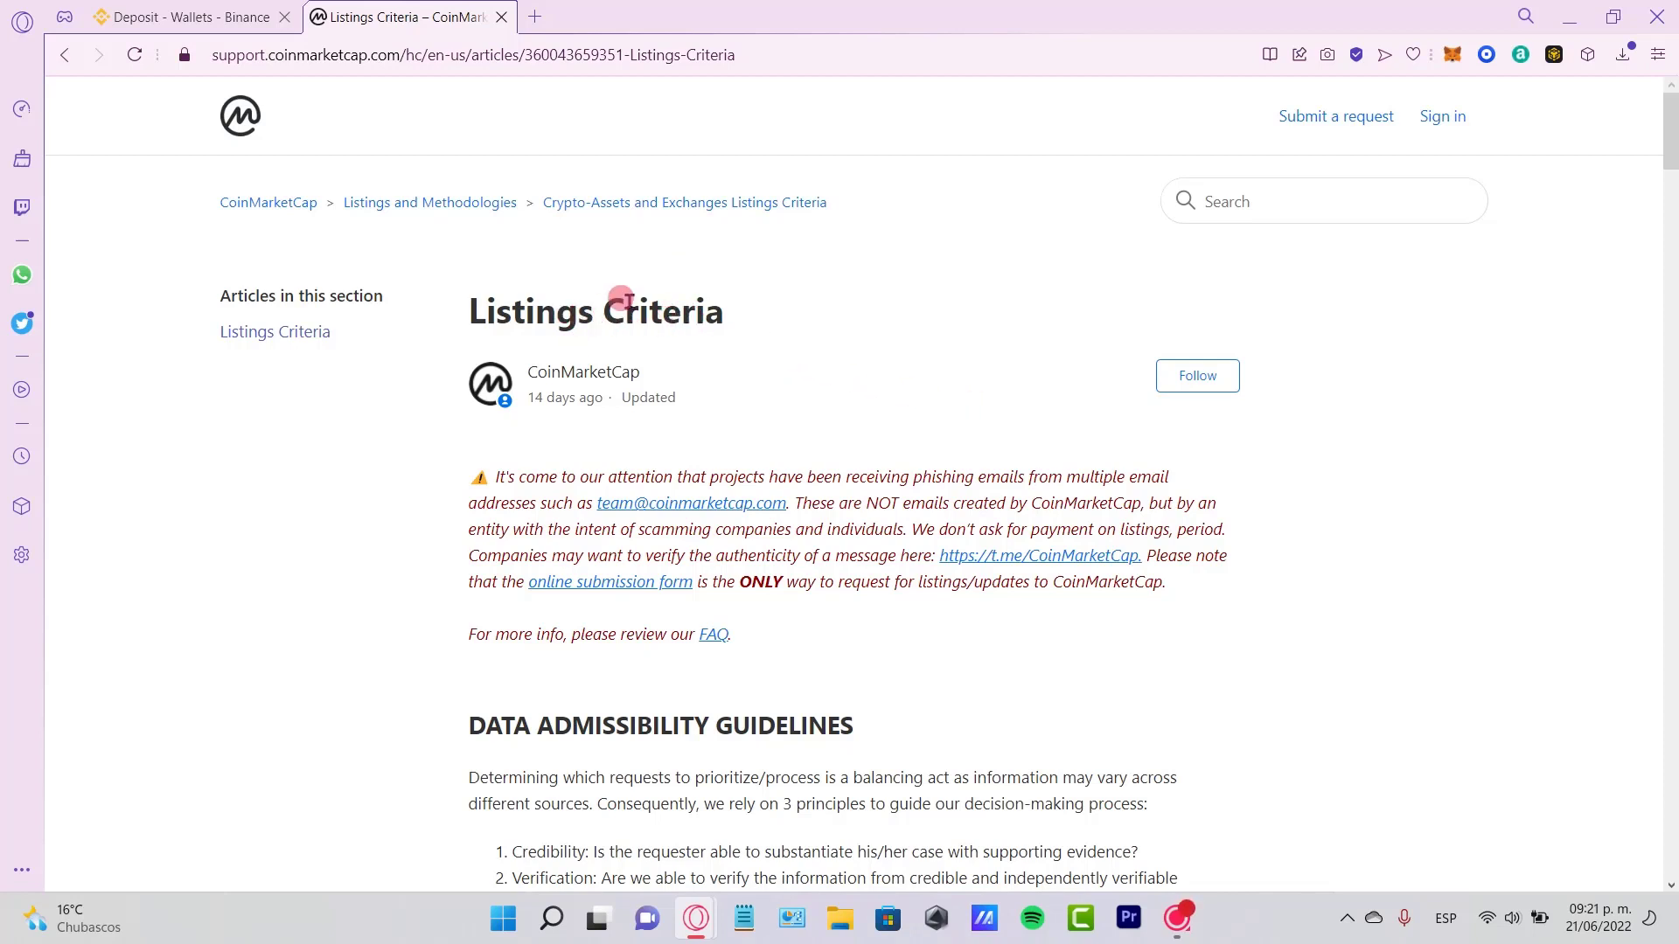
Return to the Google results for 'list coin on coinmarketcap' and open the Listings Criteria – CoinMarketCap result
key(alt+Left)
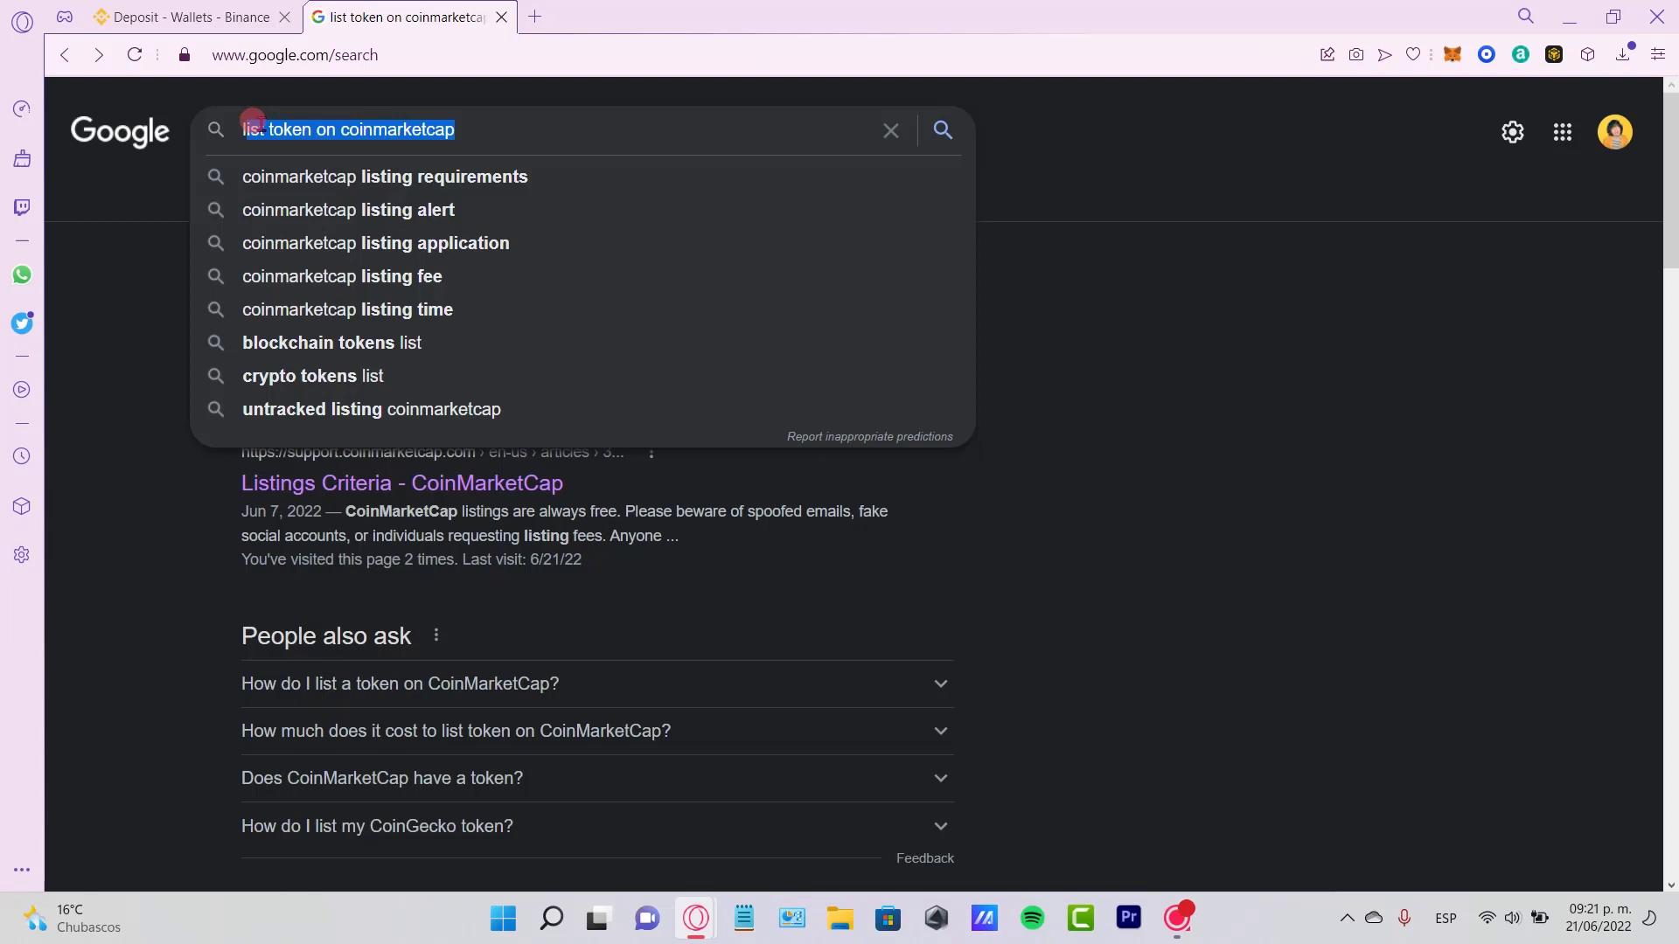
click(447, 128)
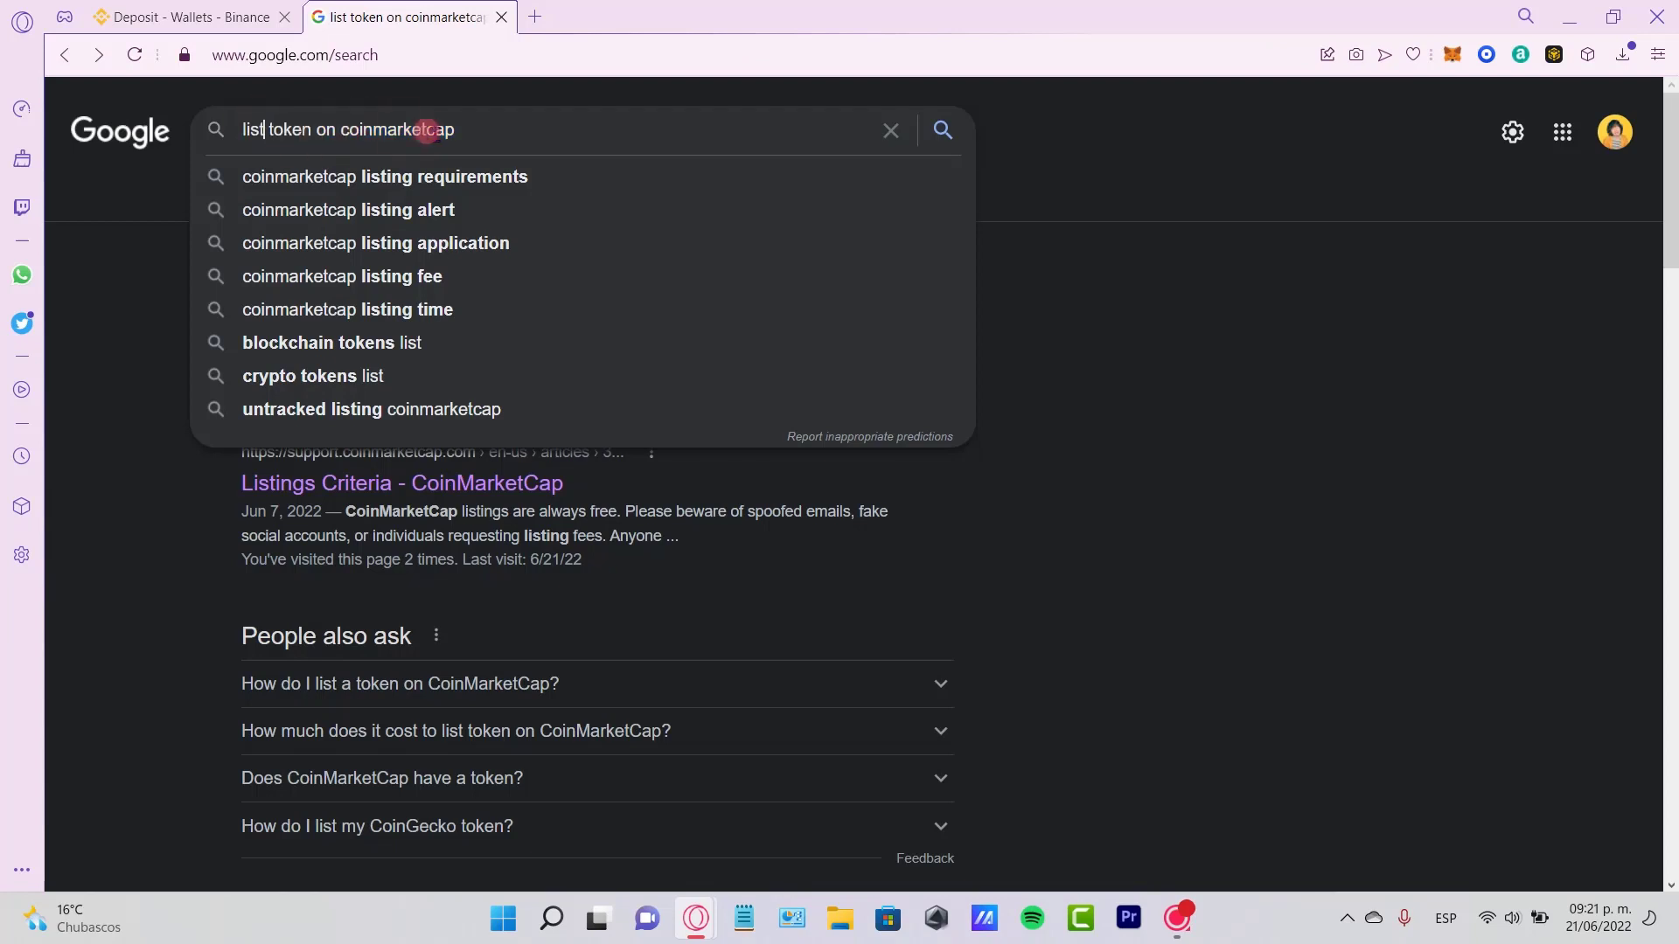
click(1165, 610)
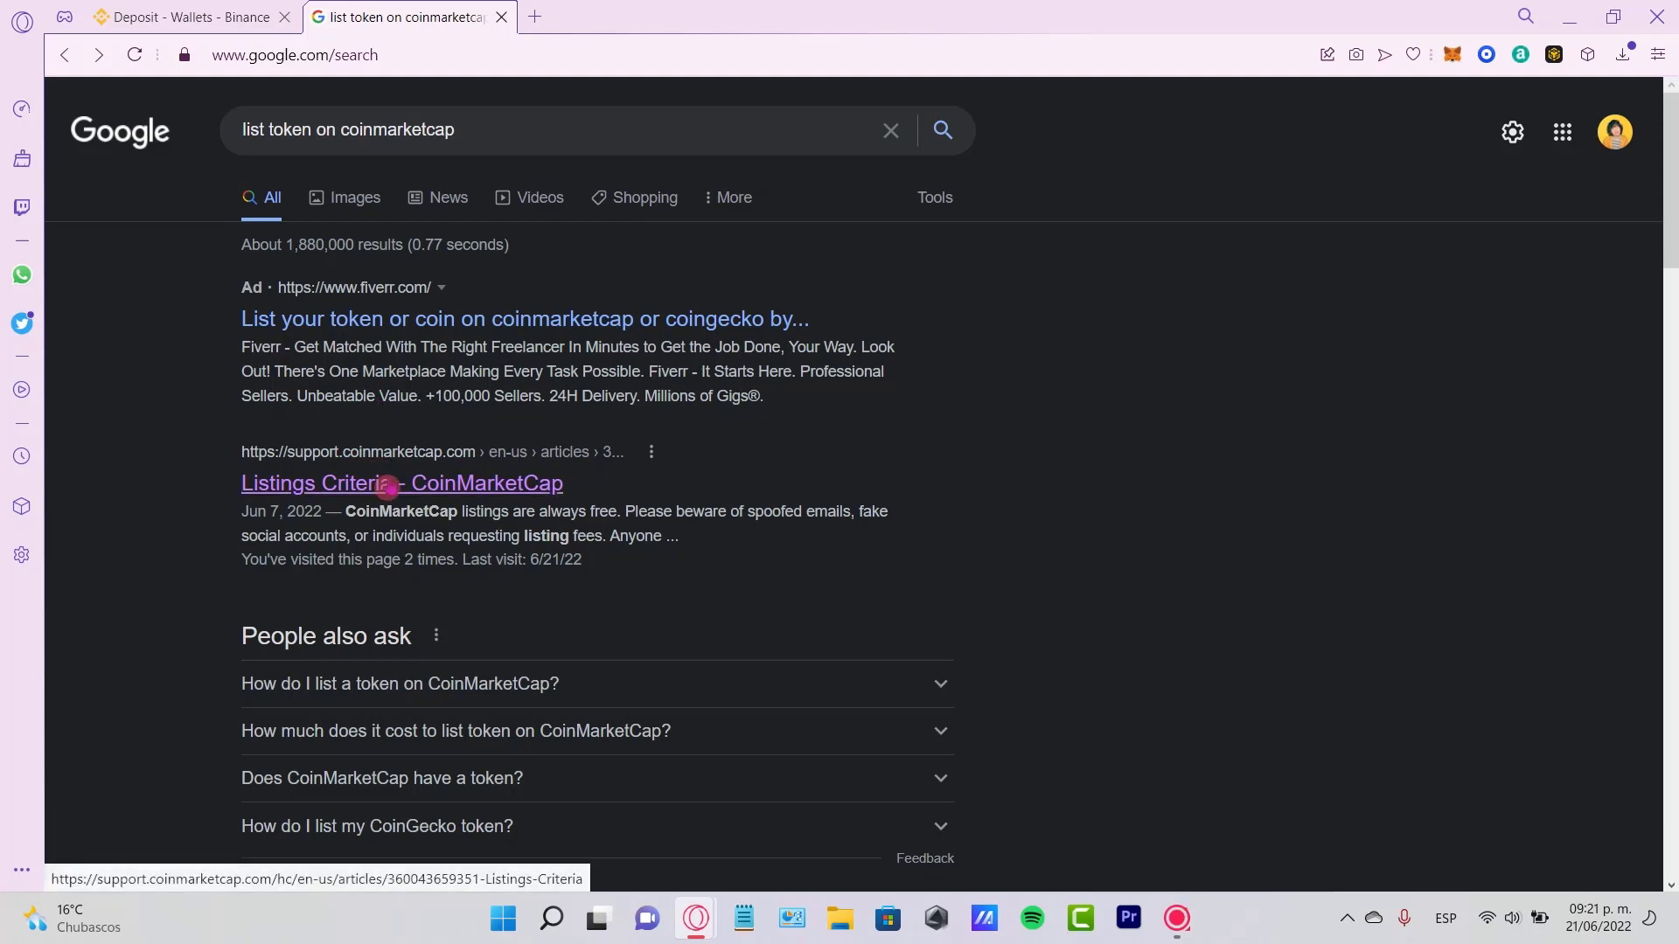
click(395, 486)
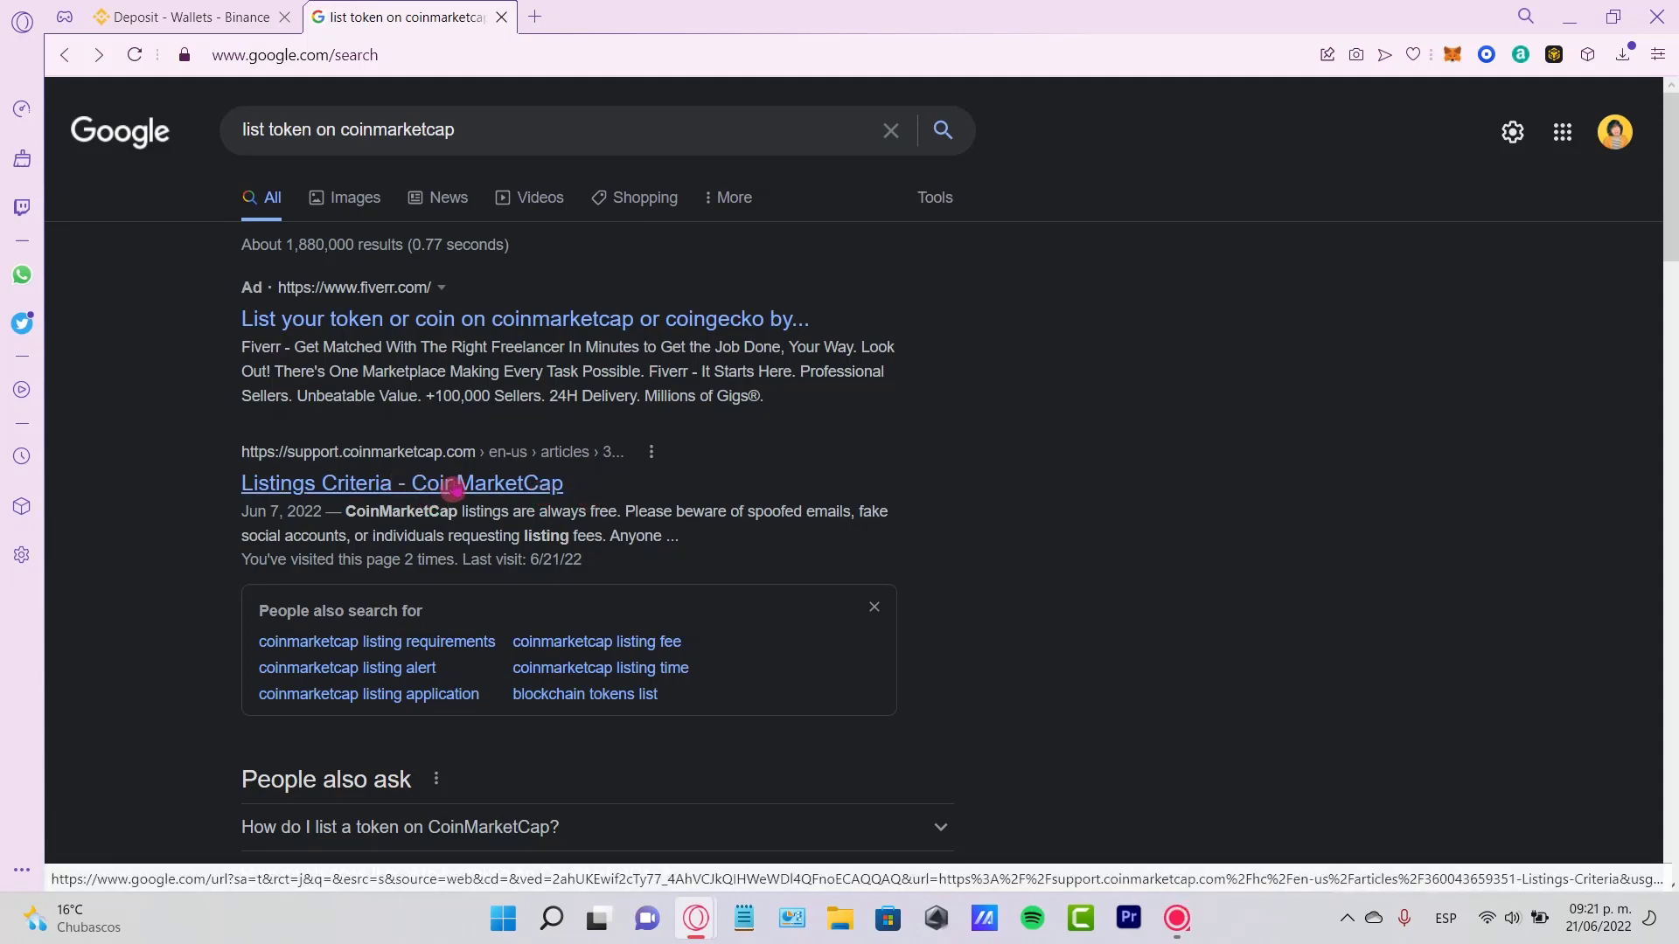
click(477, 484)
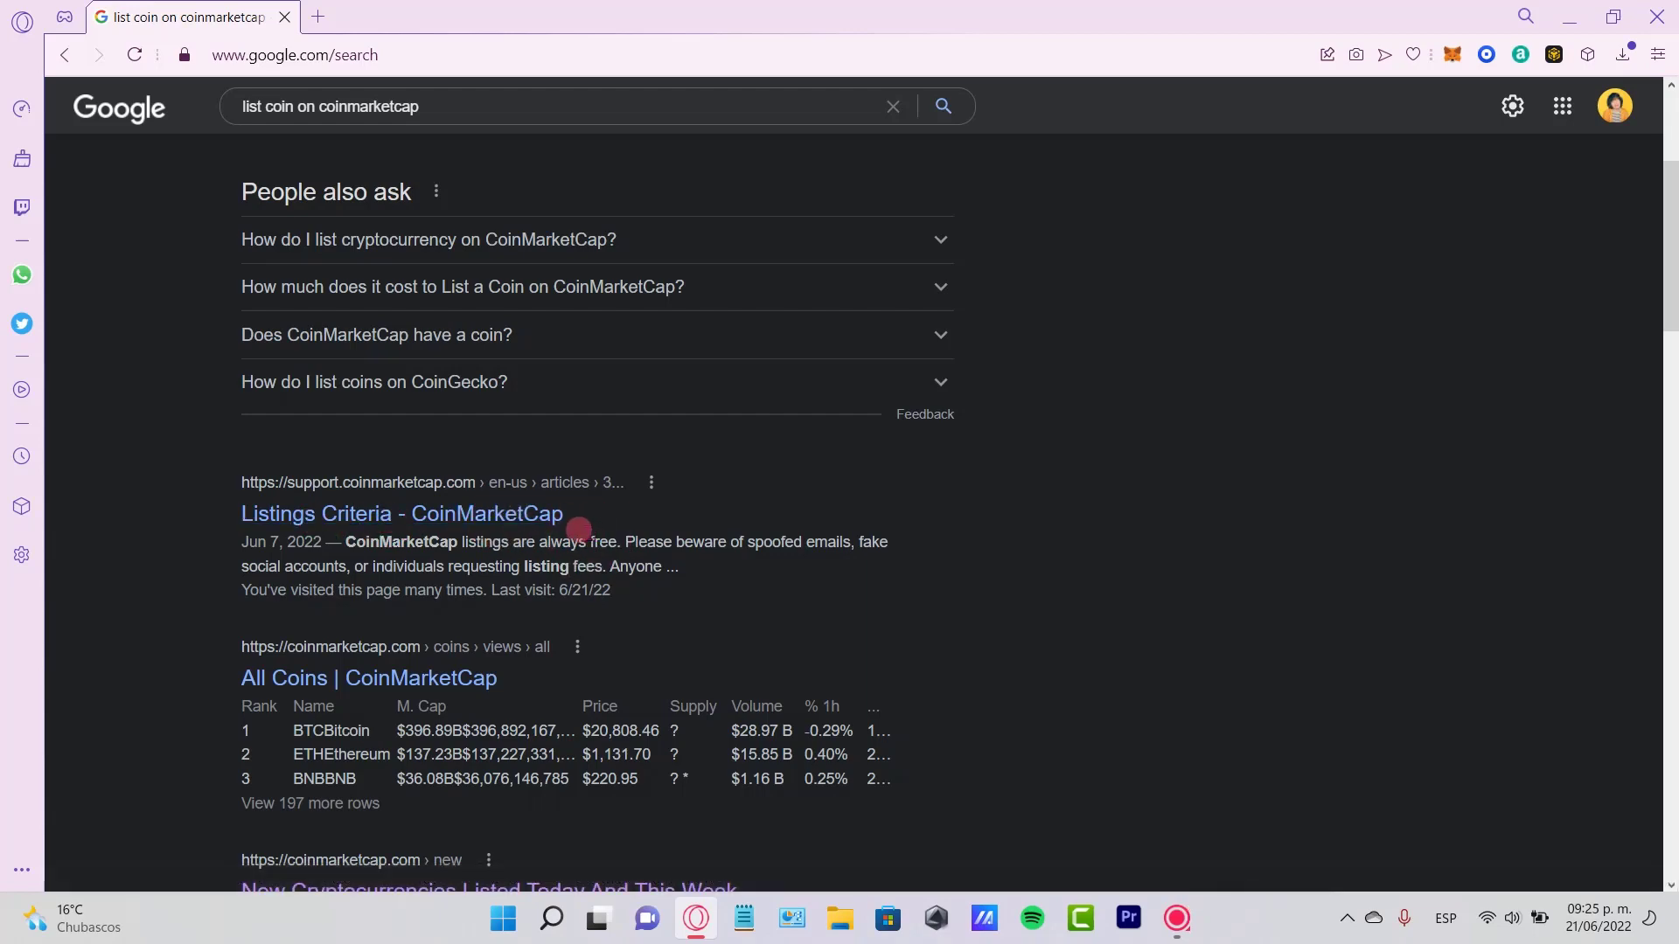
Open the Listings Criteria article in a new tab and highlight the Data Admissibility Guidelines heading
right_click(533, 516)
click(551, 524)
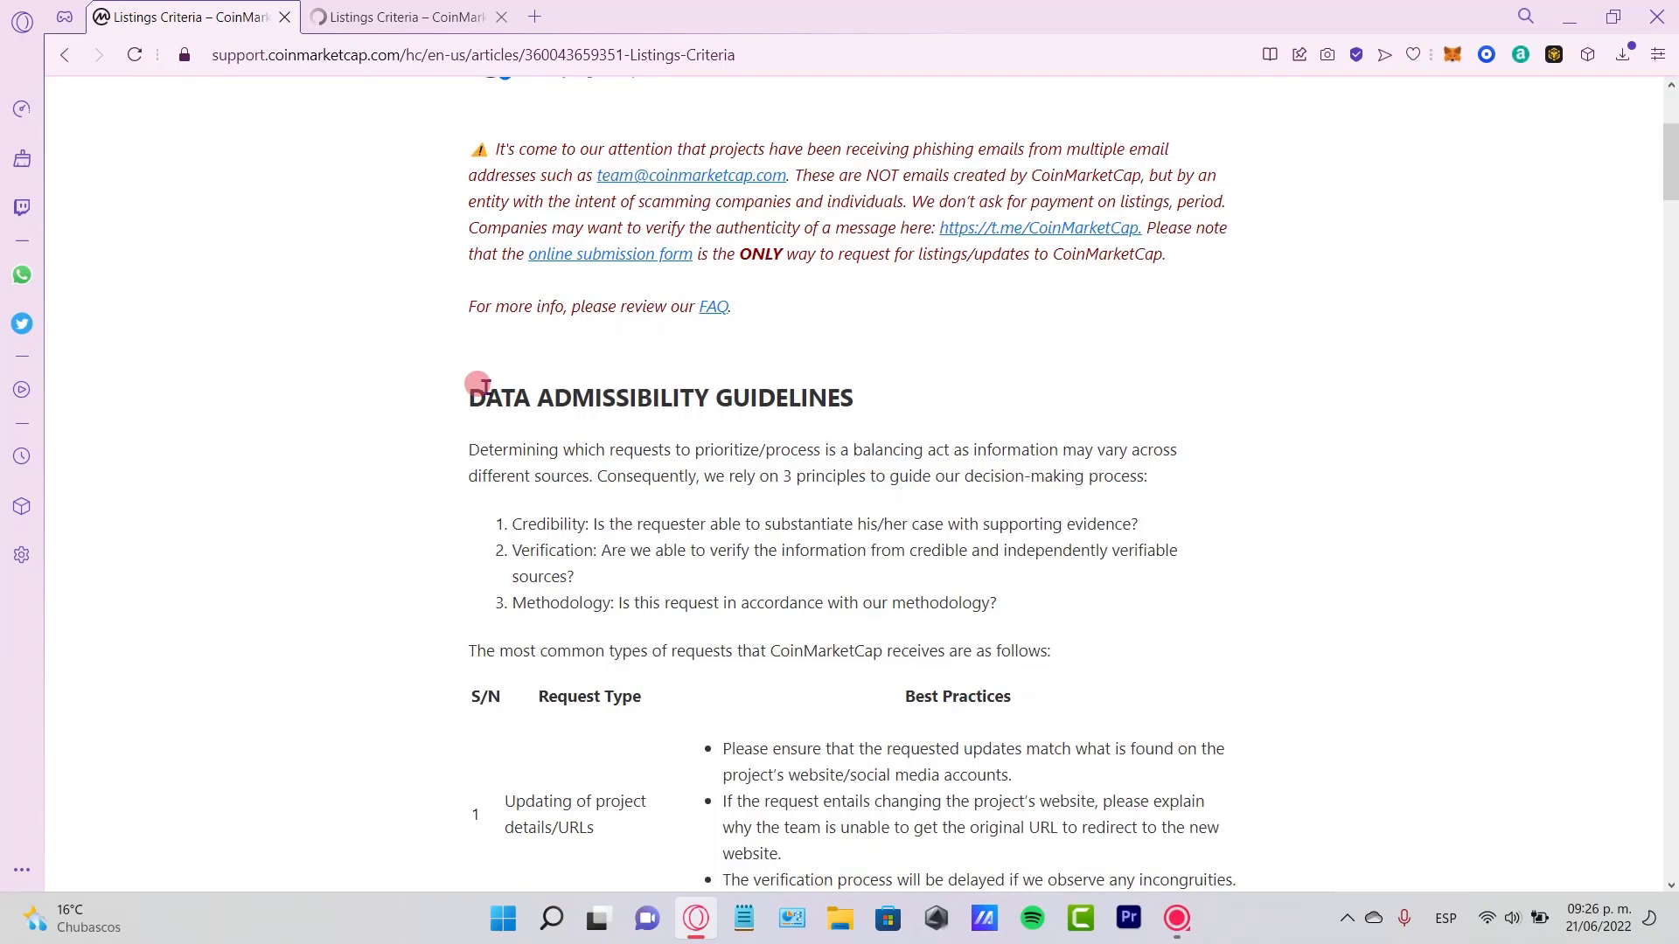
drag(481, 387, 870, 396)
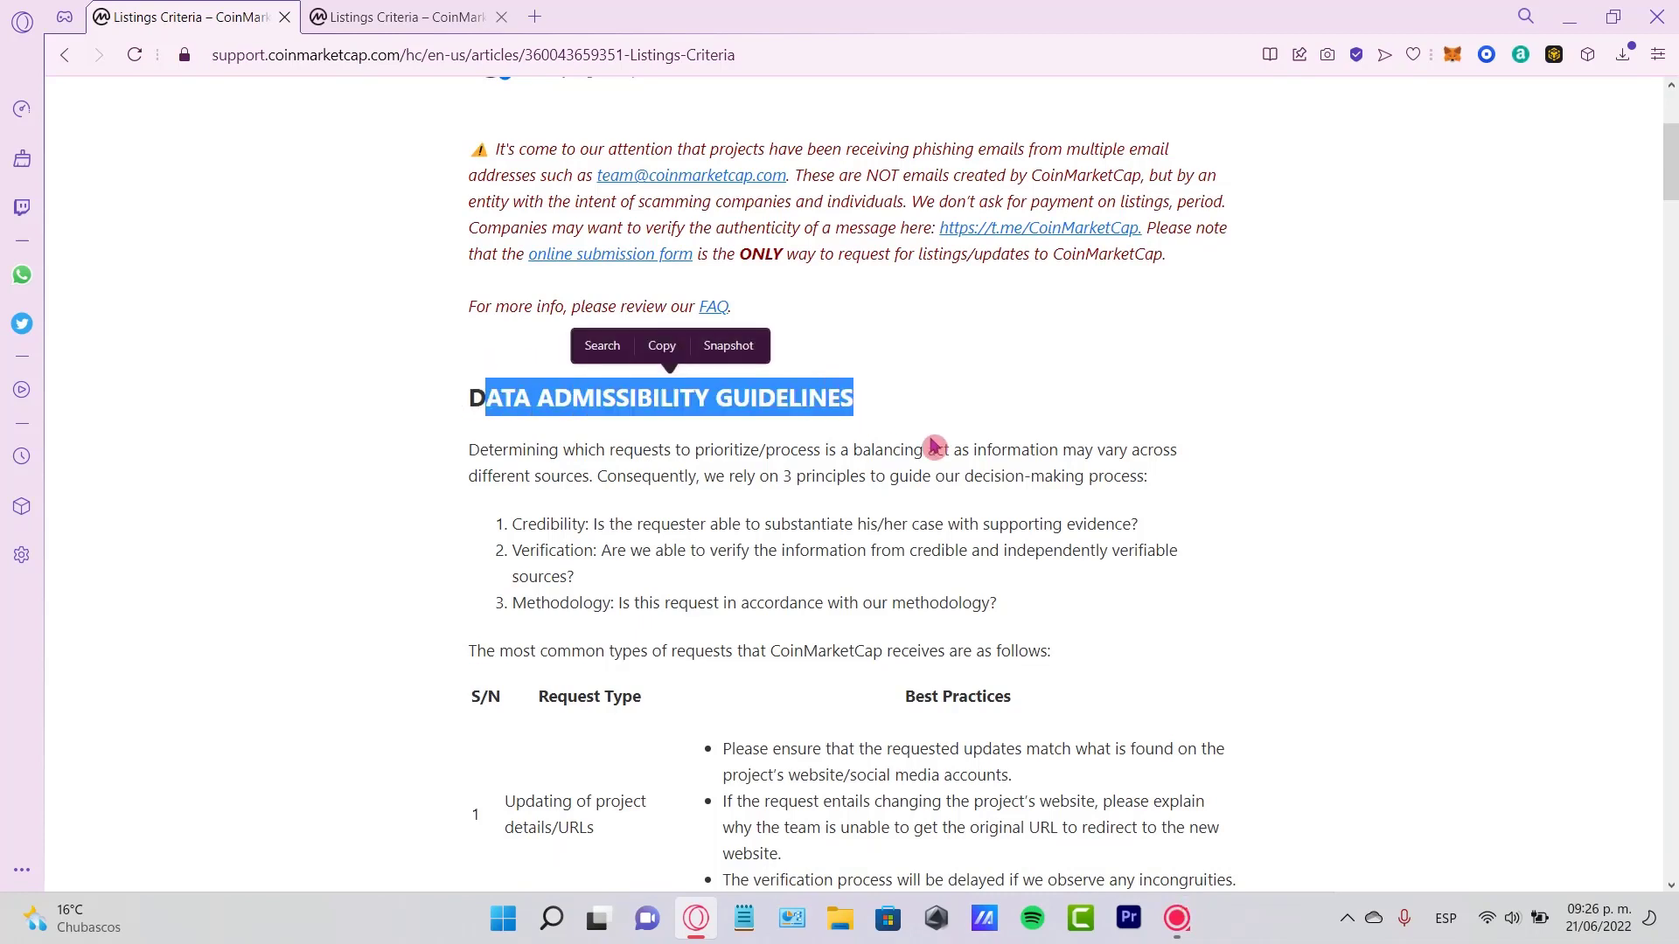
click(567, 448)
drag(612, 449, 1198, 459)
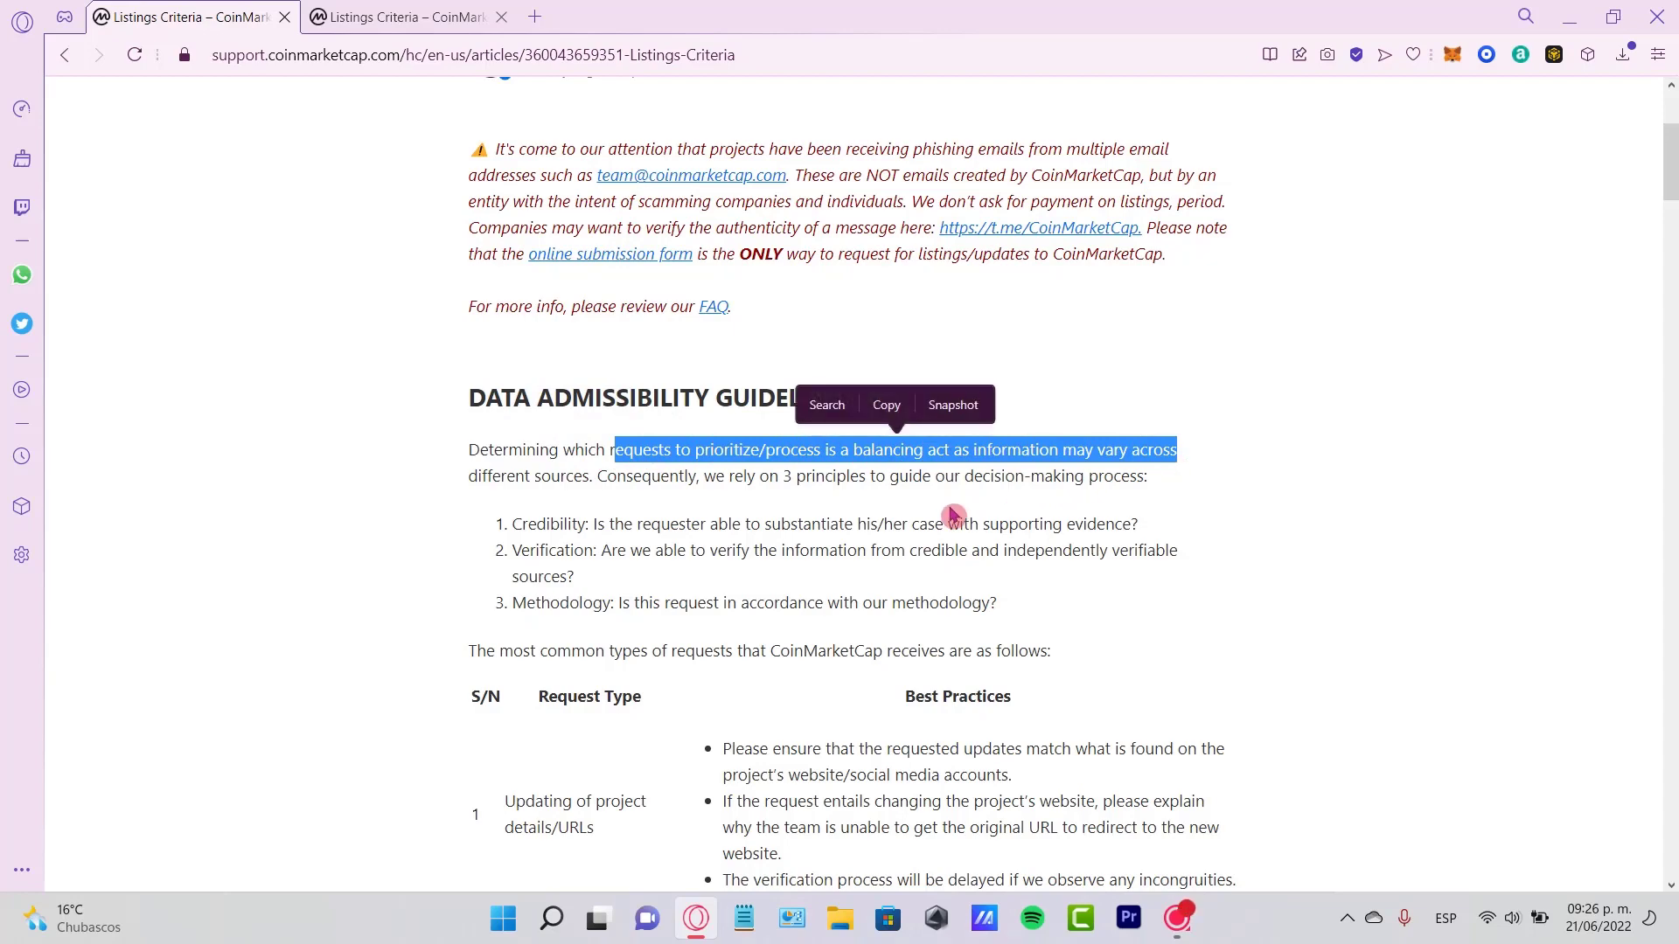
Read the Credibility, Verification and Methodology principles and the common request types
scroll(953, 515, down, 3)
drag(633, 187, 1137, 196)
drag(664, 274, 504, 250)
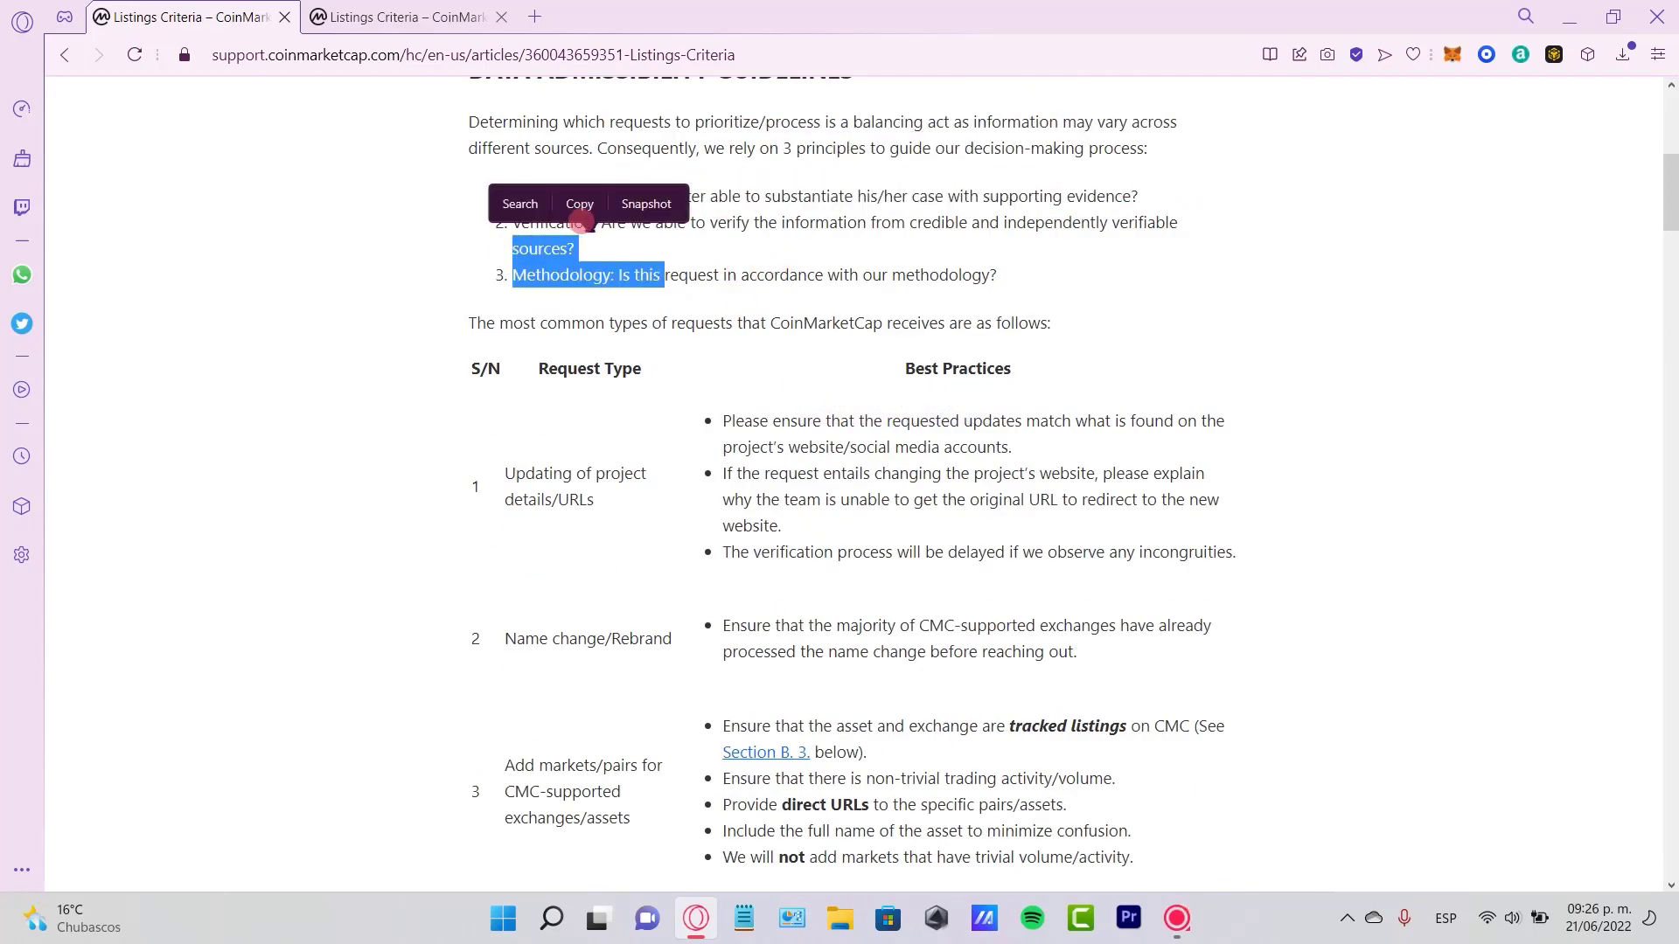
click(738, 240)
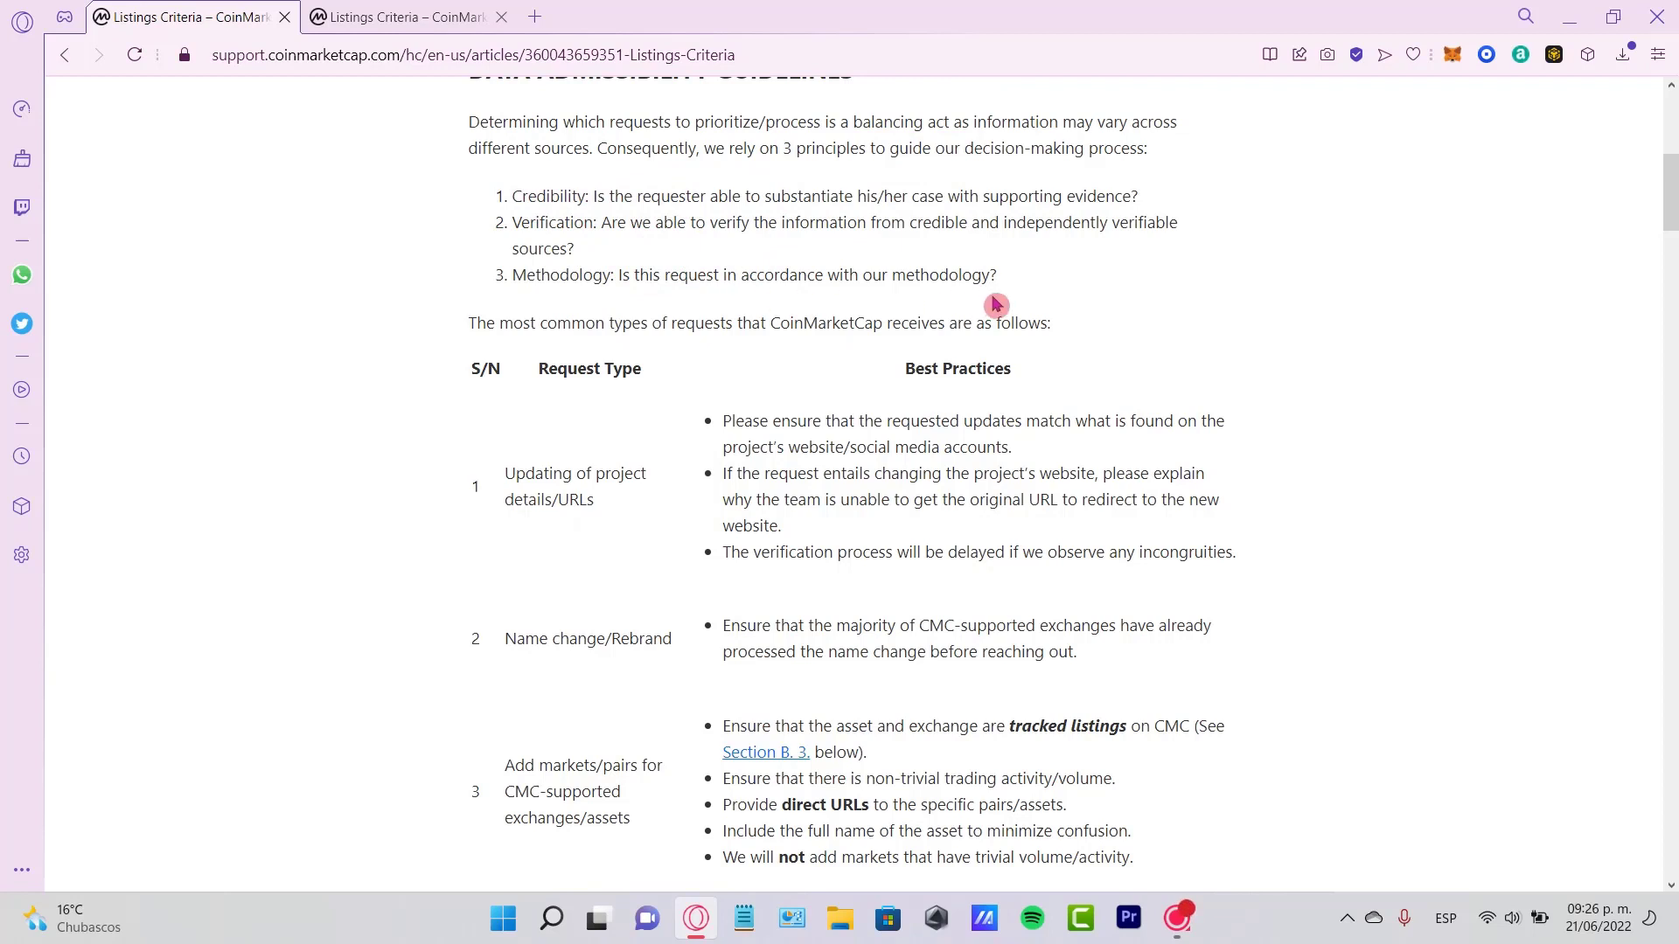
drag(698, 345, 1072, 328)
drag(623, 502, 526, 473)
Read through the remaining request types down to the Listings Review Criteria heading
scroll(785, 492, down, 3)
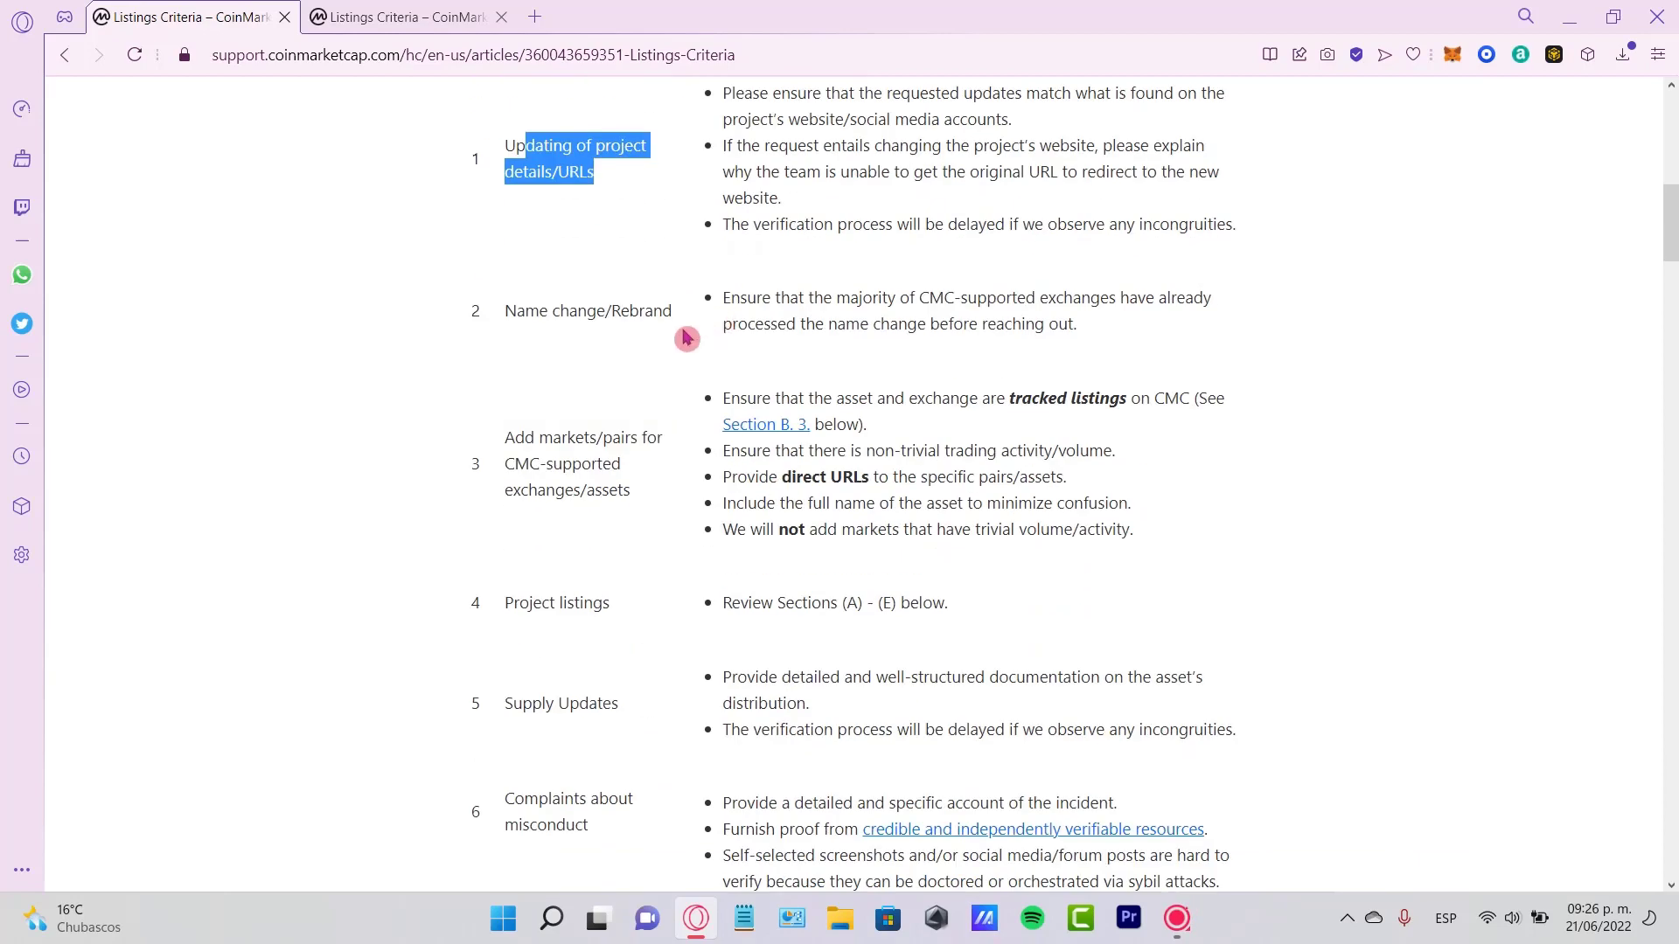
drag(686, 337, 498, 315)
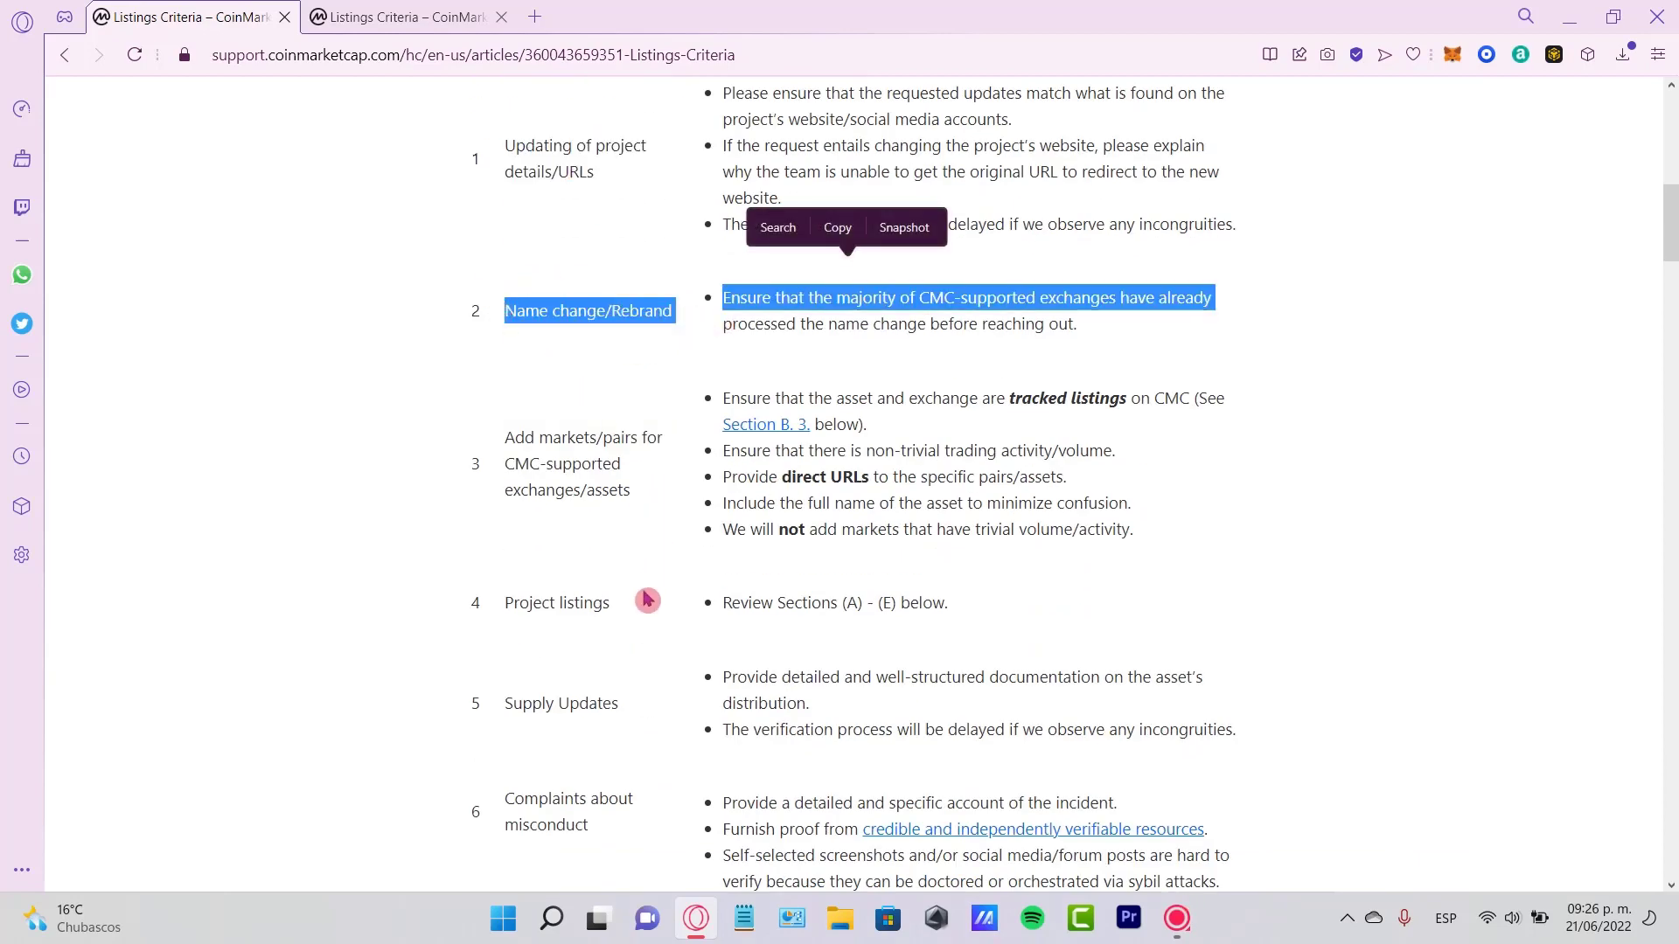
drag(647, 599, 487, 611)
drag(623, 705, 498, 705)
scroll(560, 693, down, 3)
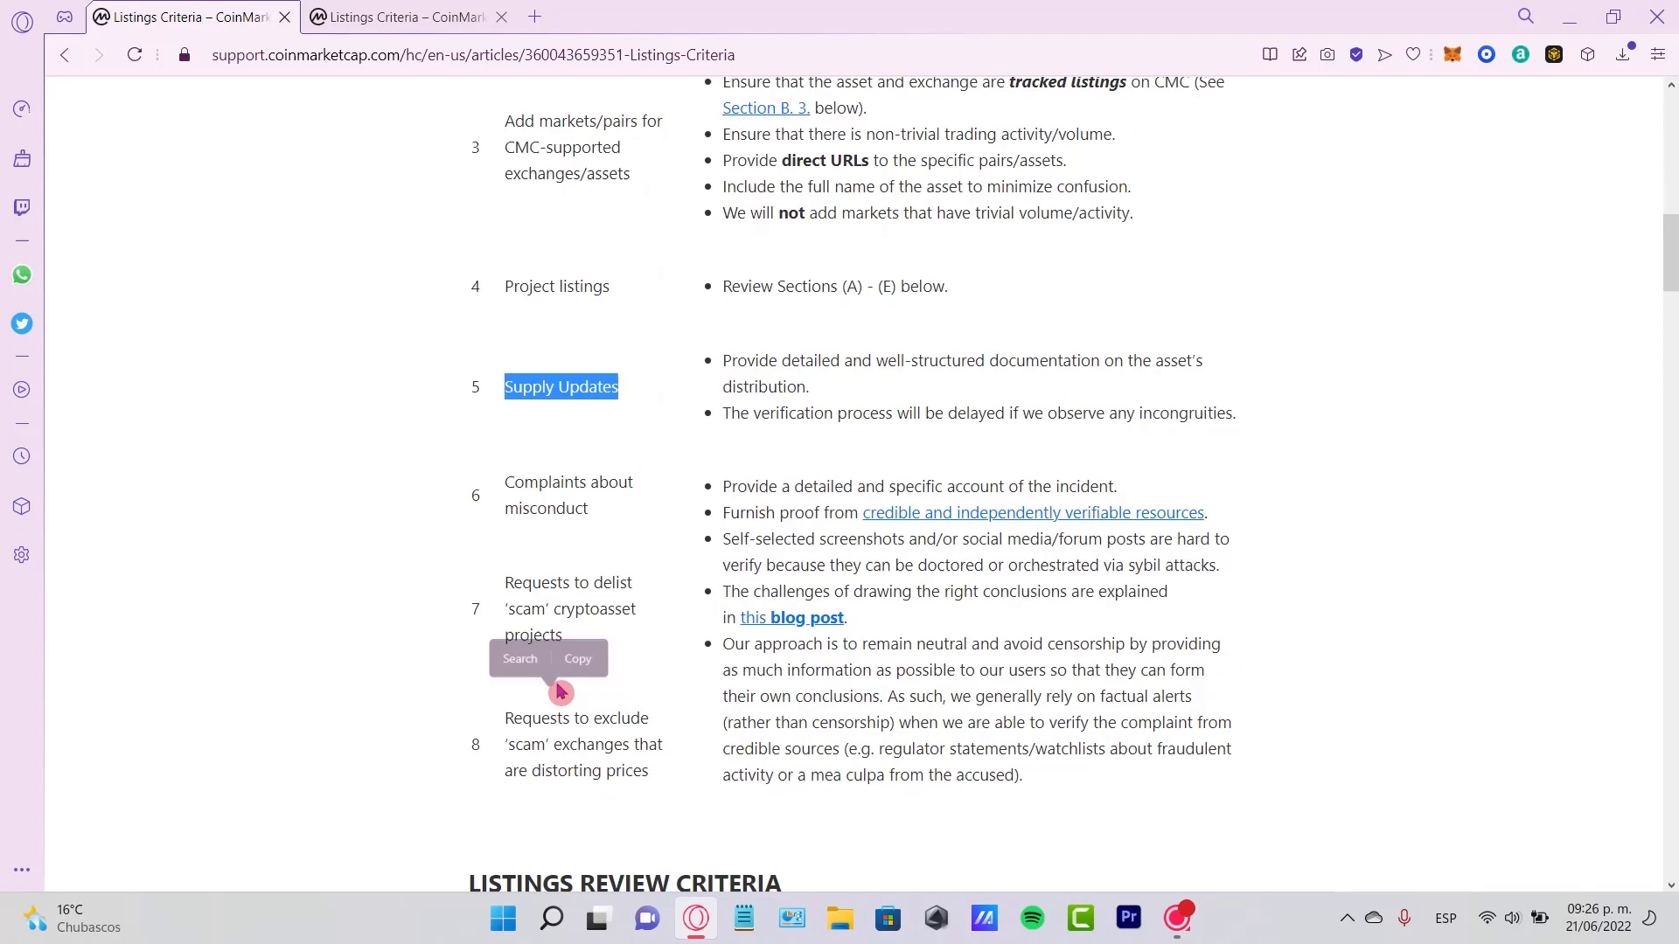
drag(601, 628, 505, 575)
scroll(645, 653, down, 1)
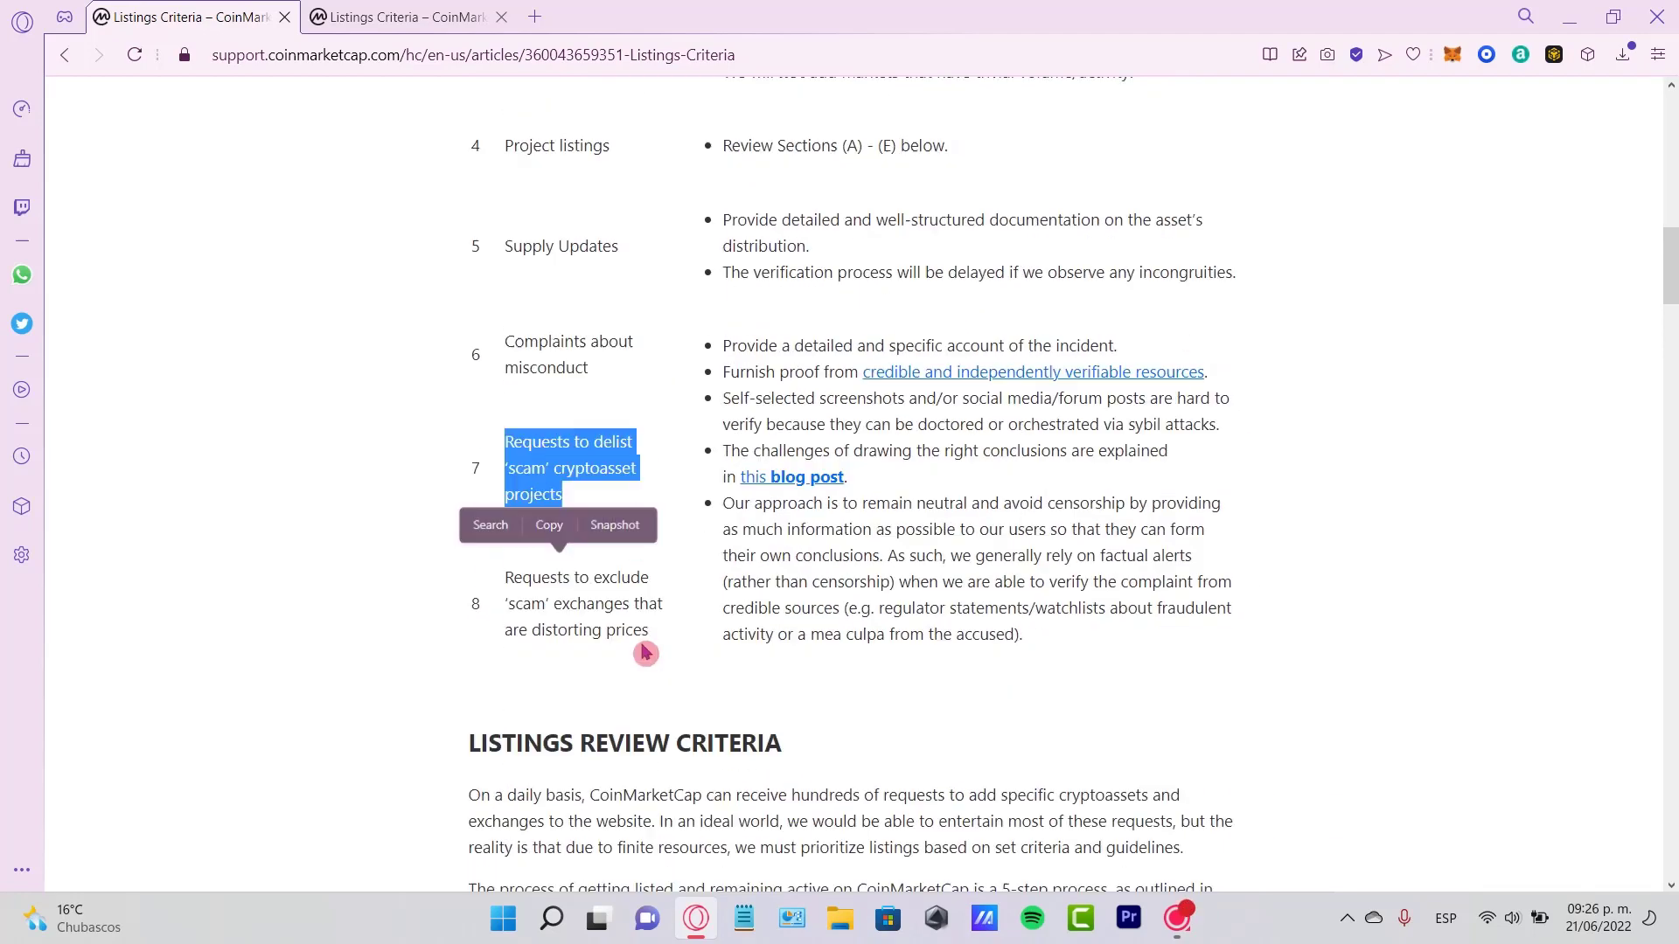
scroll(749, 644, down, 5)
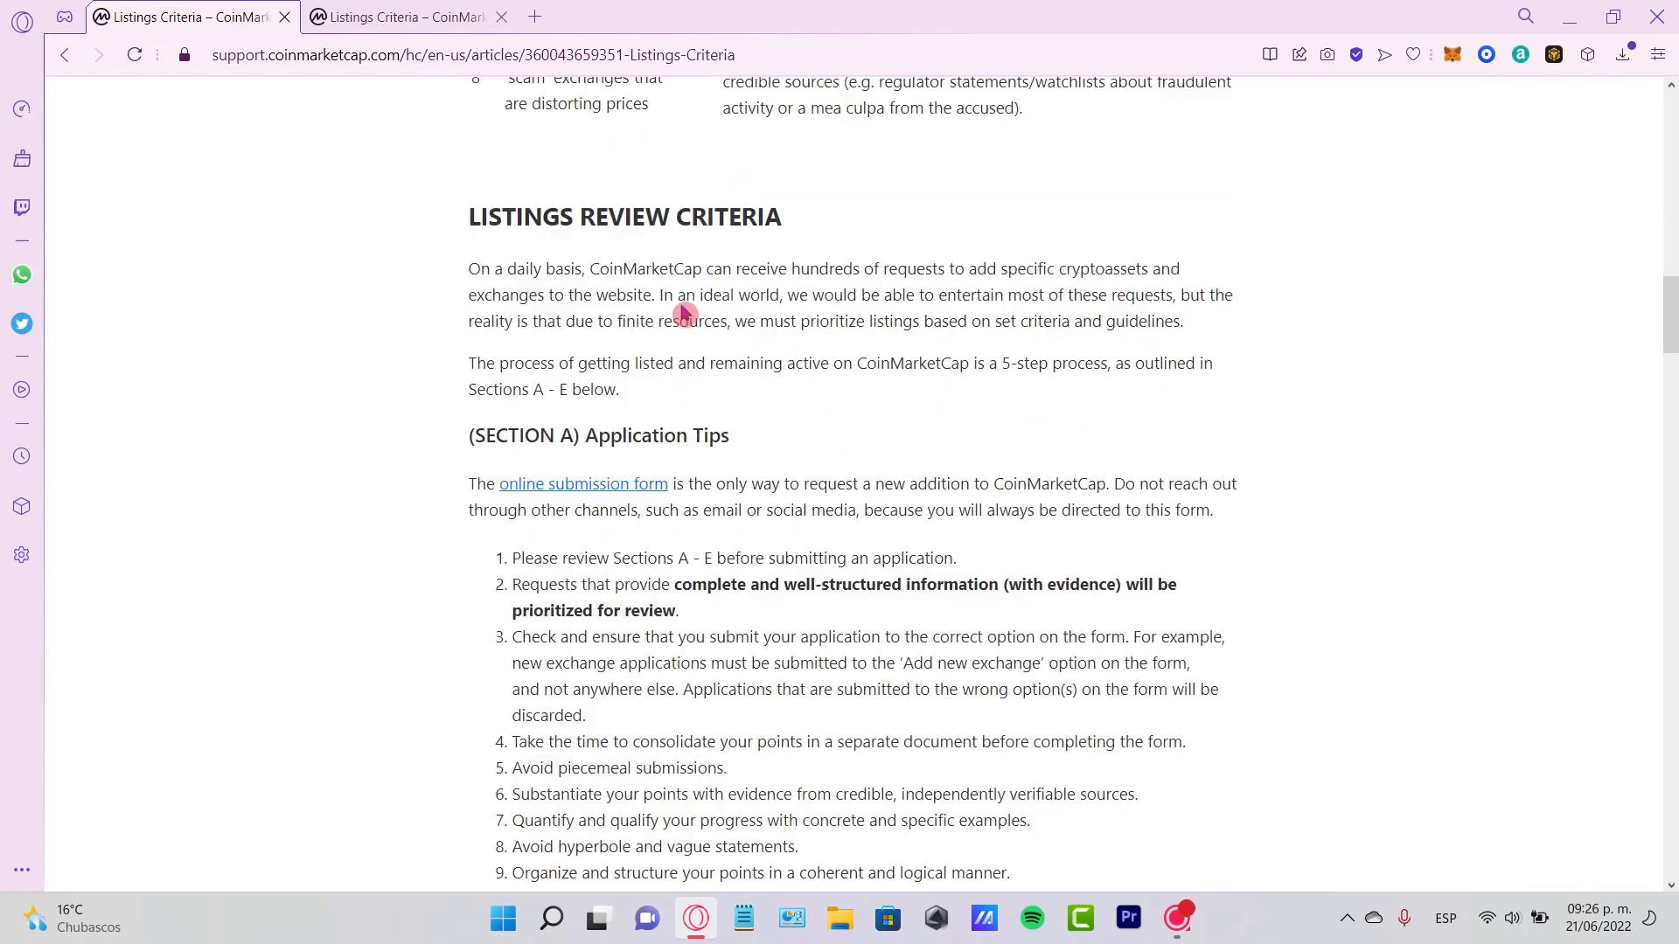
drag(525, 217, 853, 222)
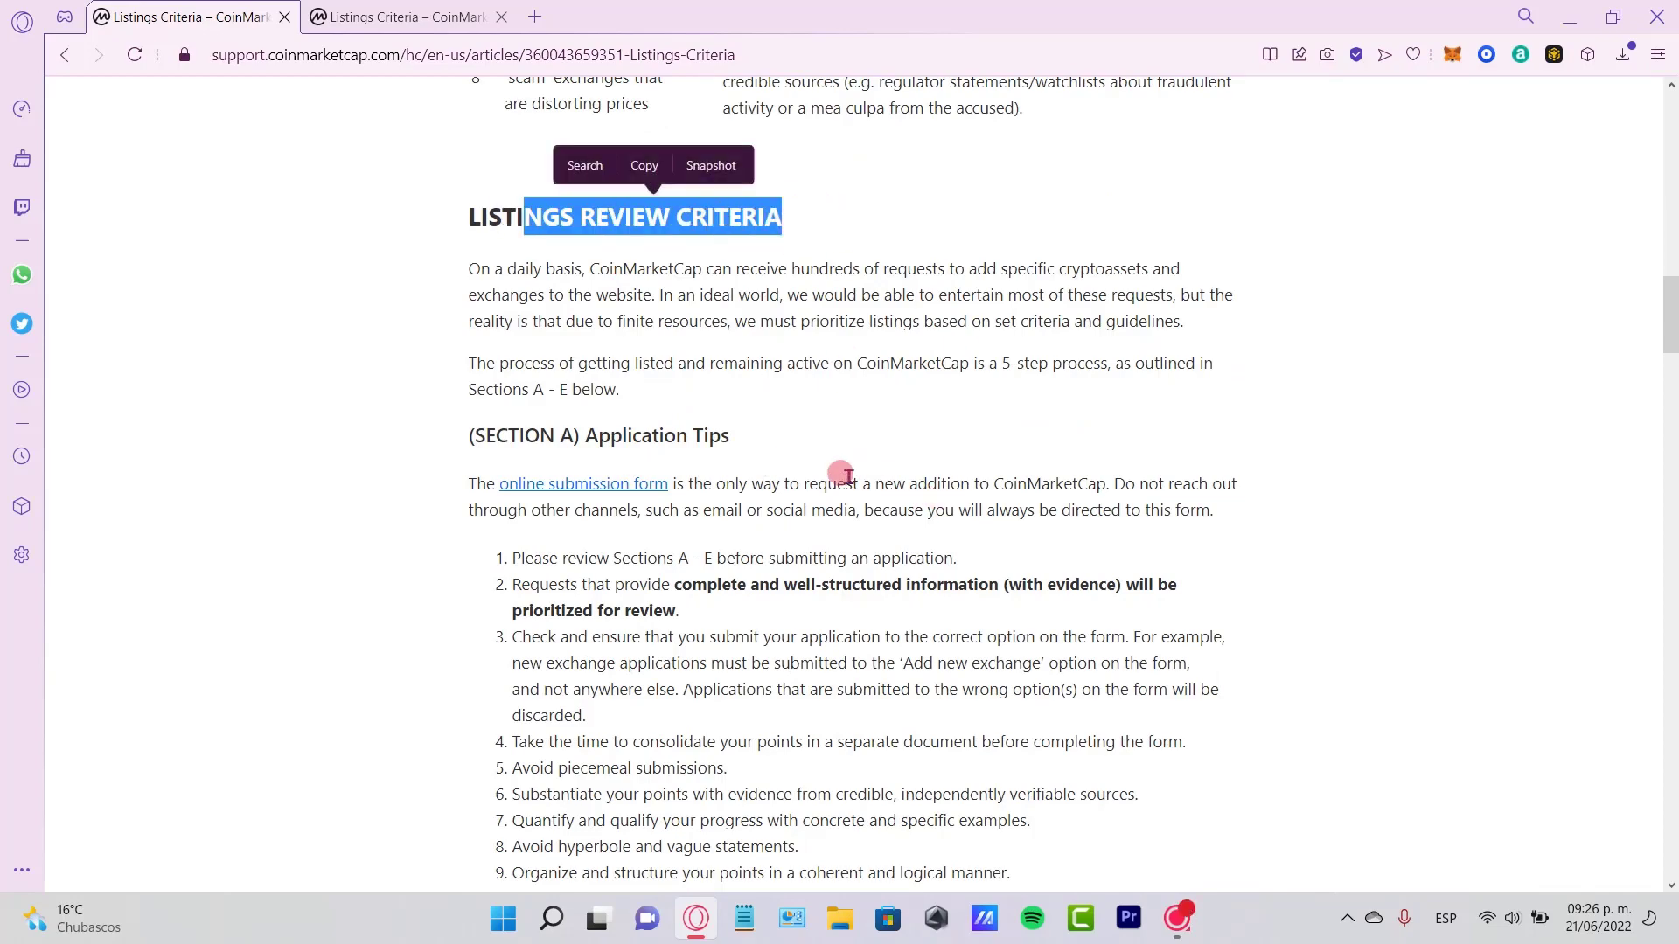
scroll(805, 395, down, 6)
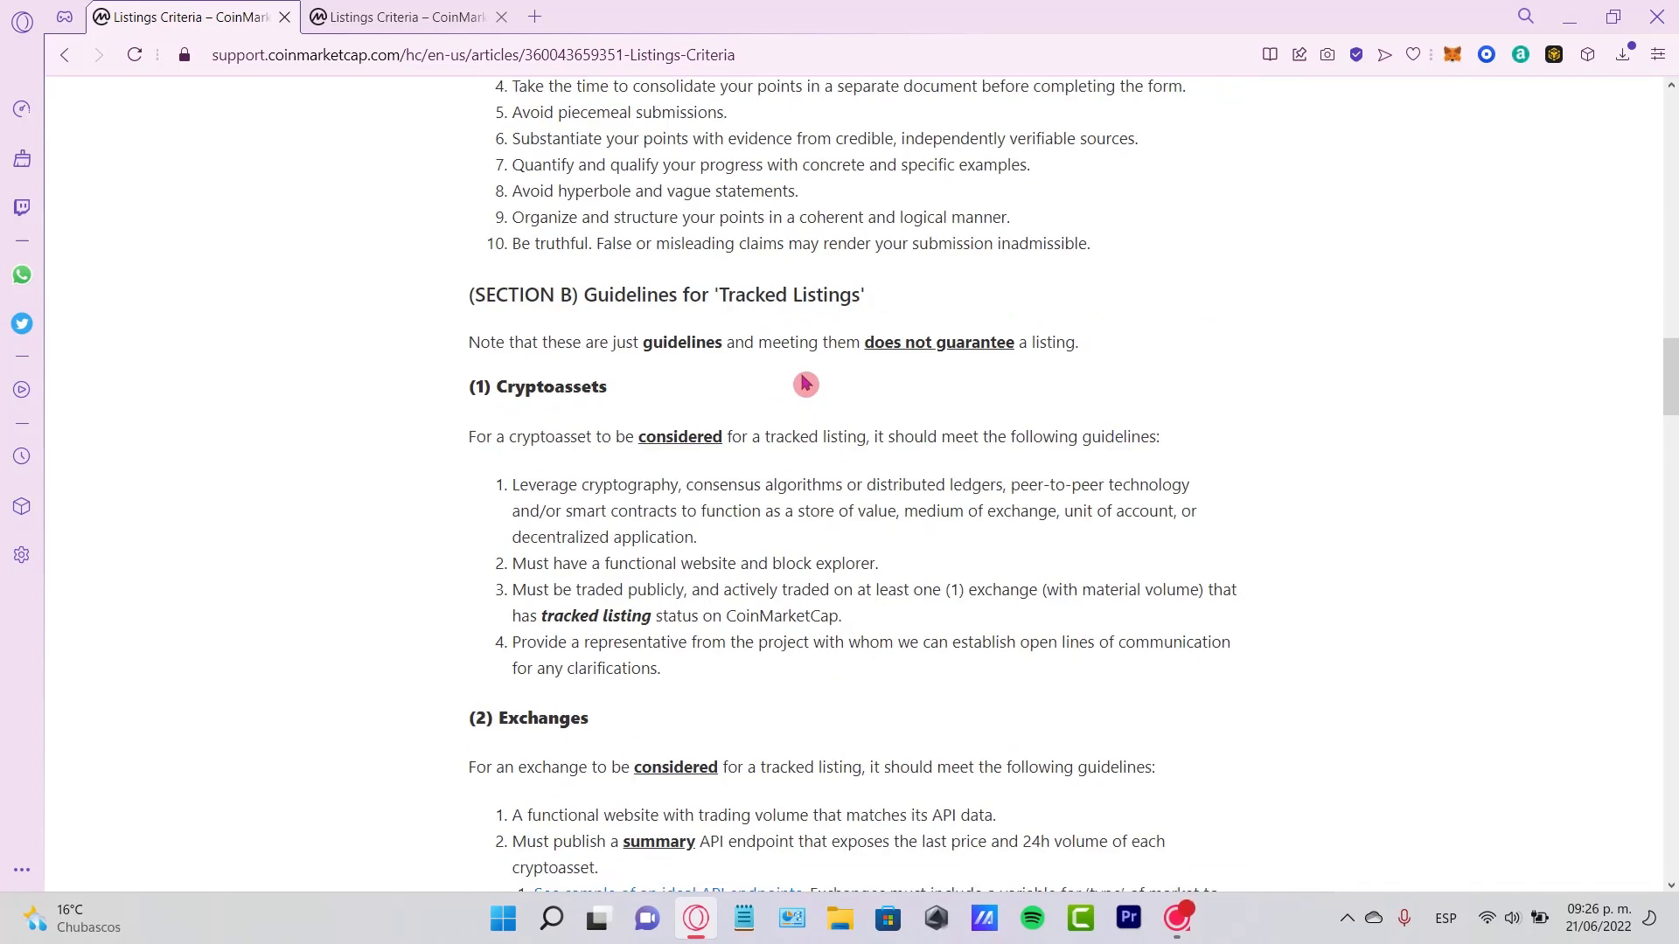
Highlight the Cryptoassets heading and the website and block explorer guidelines
drag(644, 394, 602, 438)
click(752, 436)
drag(1125, 436, 1149, 436)
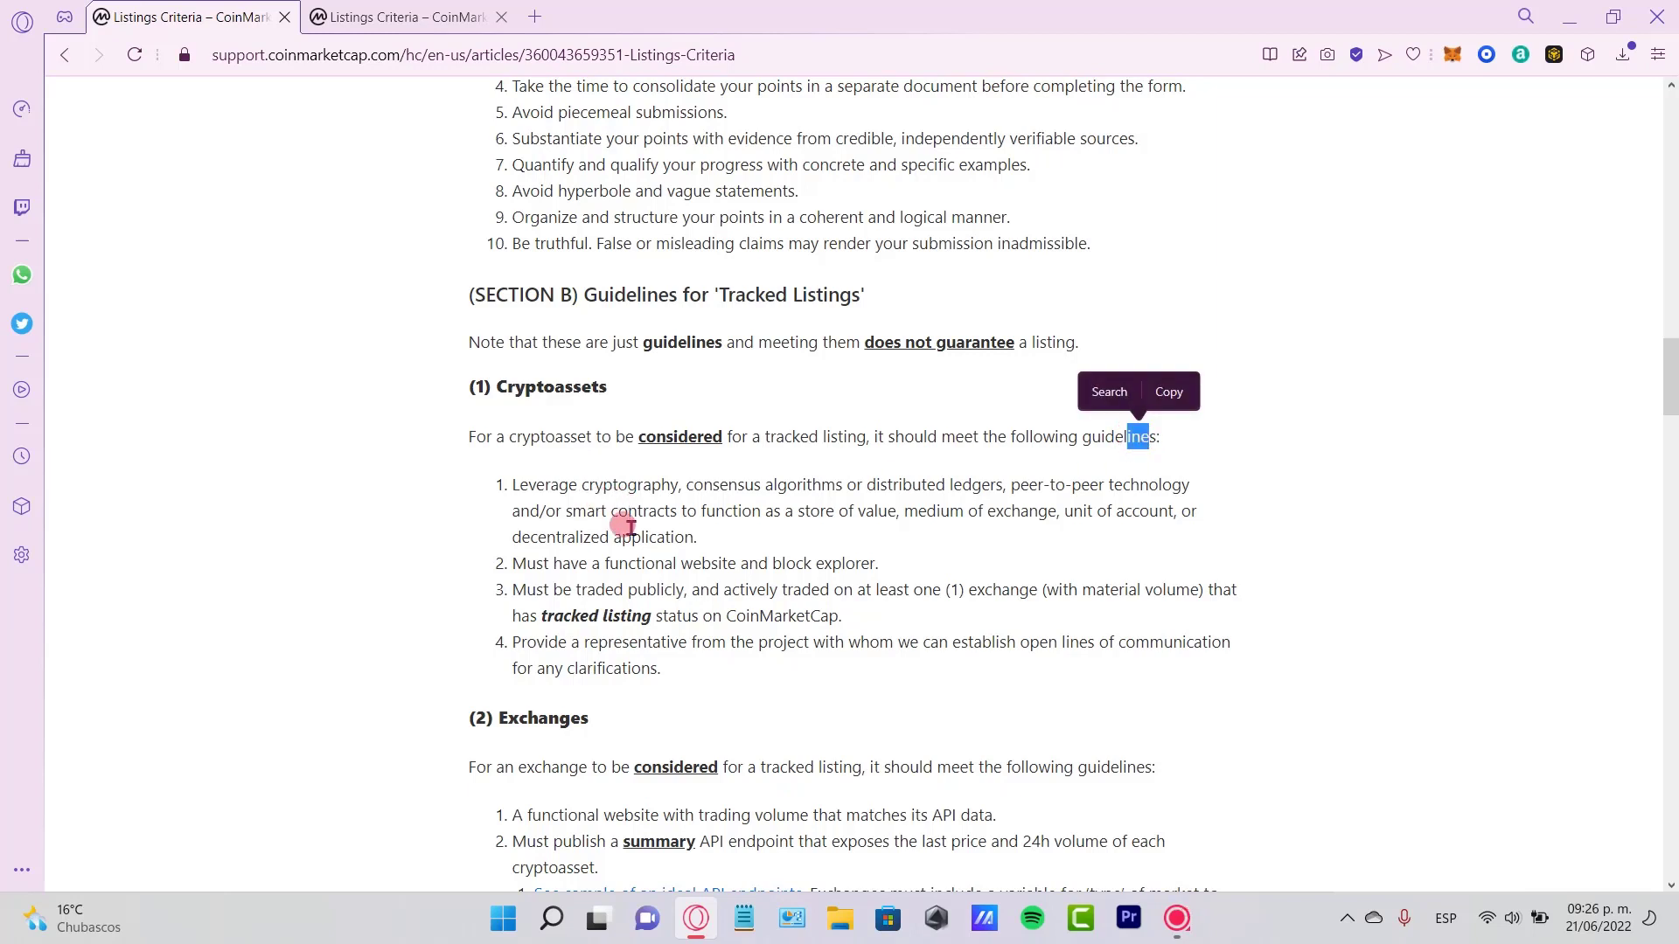
drag(547, 485, 1029, 544)
drag(552, 564, 881, 564)
Highlight the public trading and project representative requirements in the cryptoasset guidelines
scroll(901, 563, down, 3)
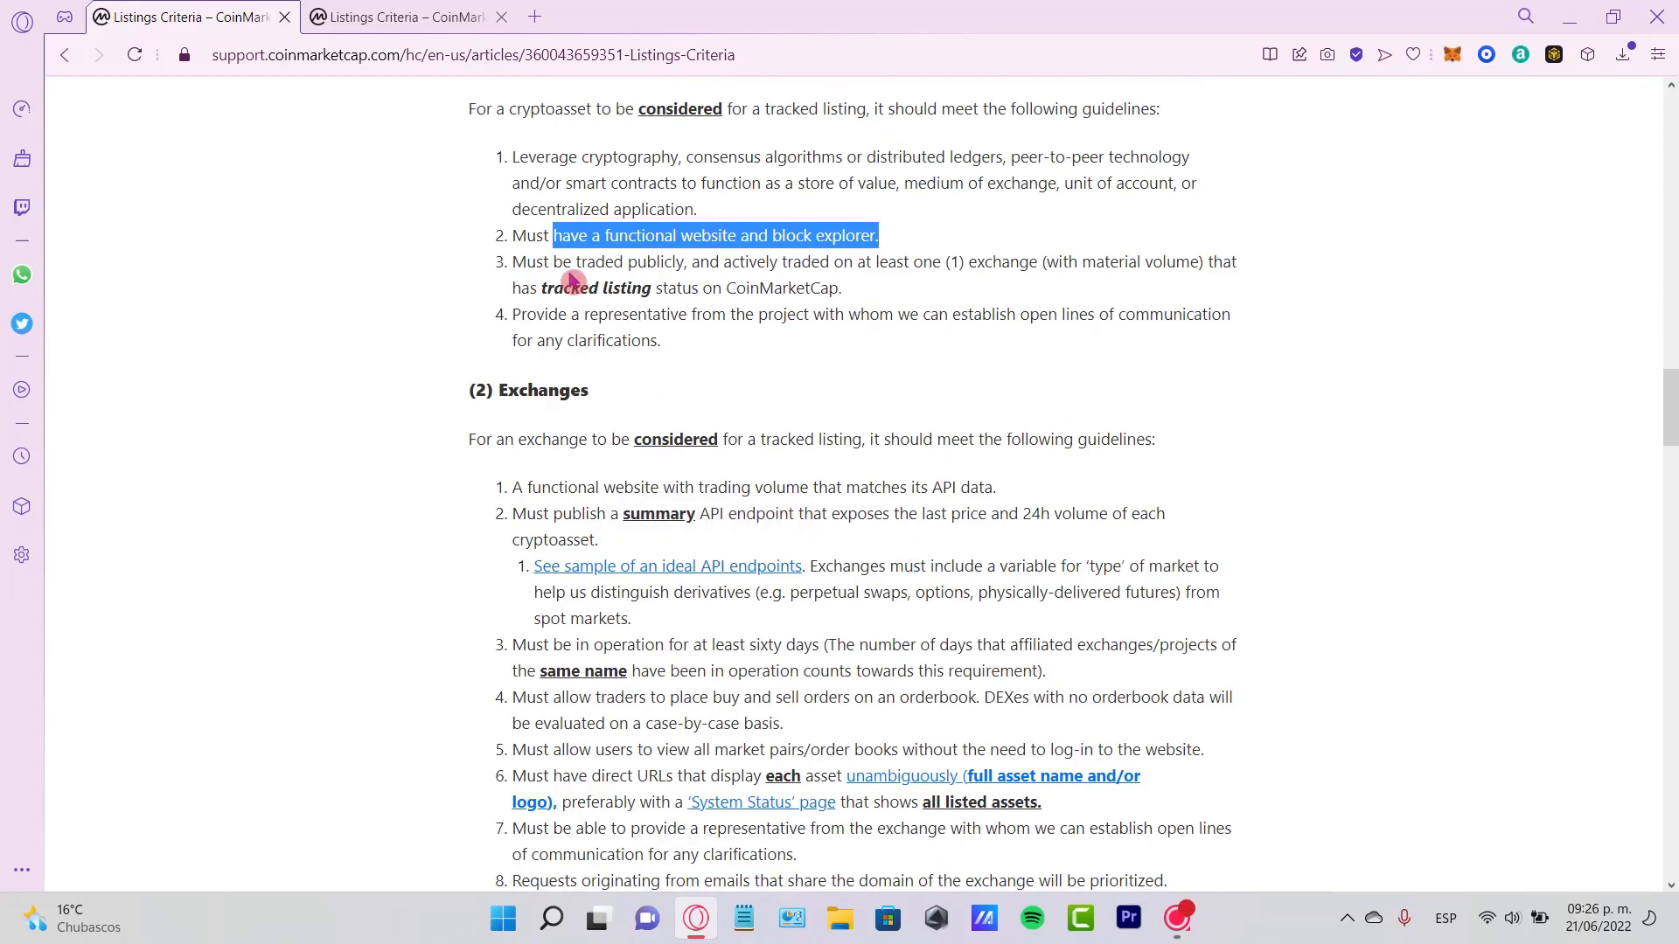
drag(525, 237, 859, 291)
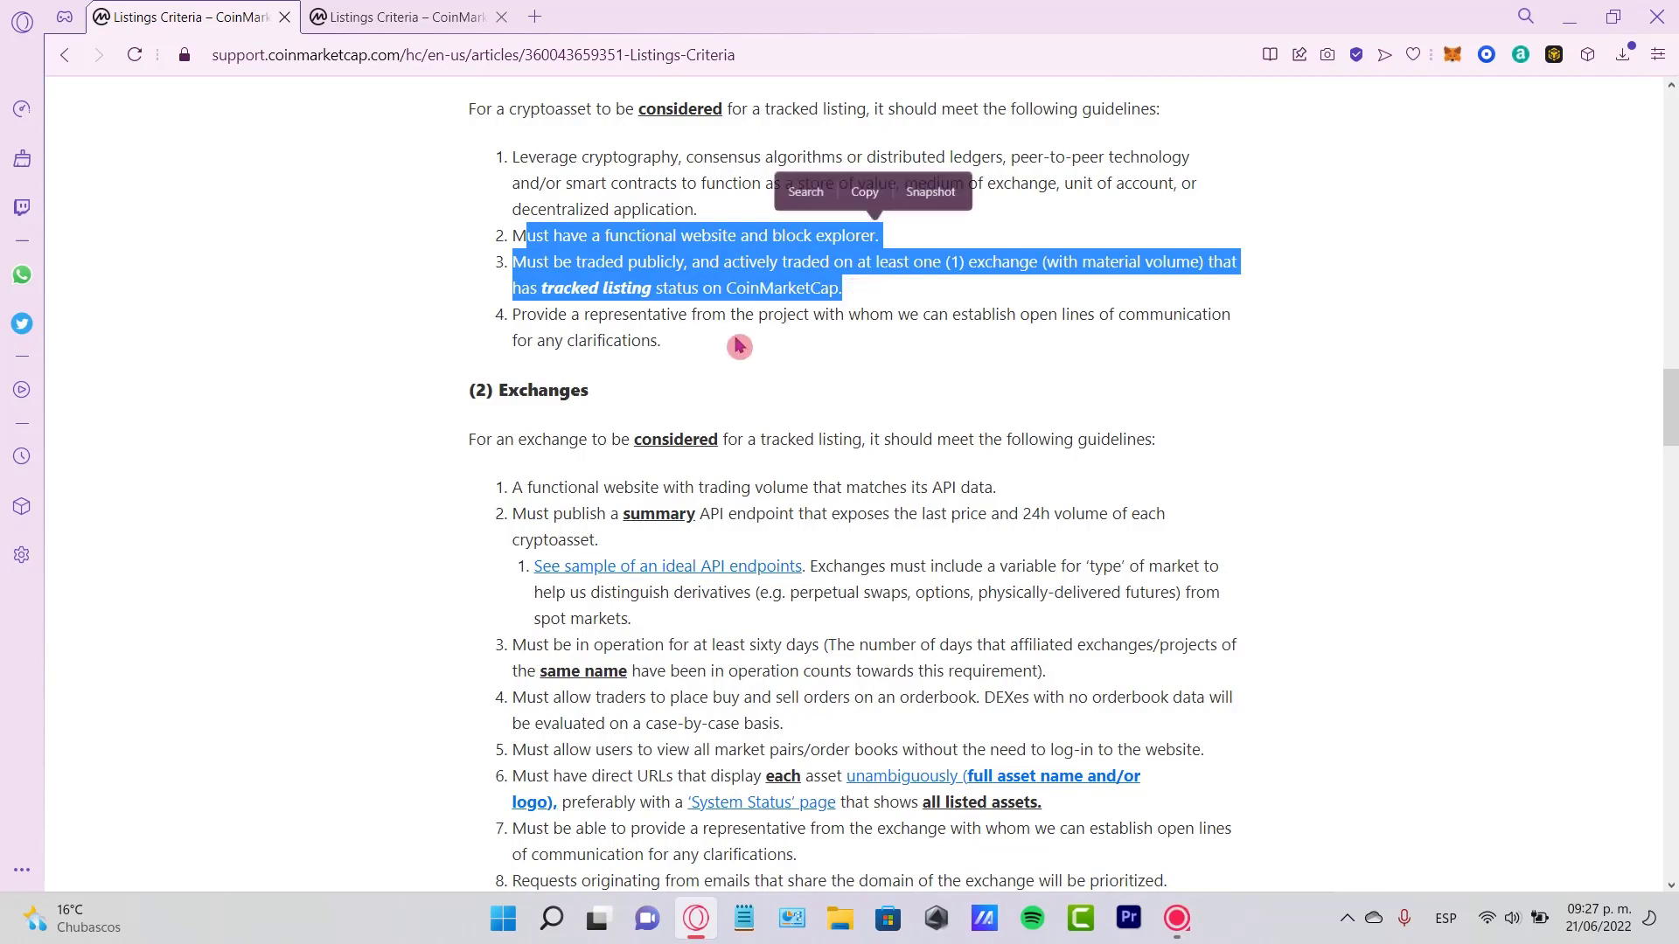
click(709, 346)
drag(527, 315, 1081, 340)
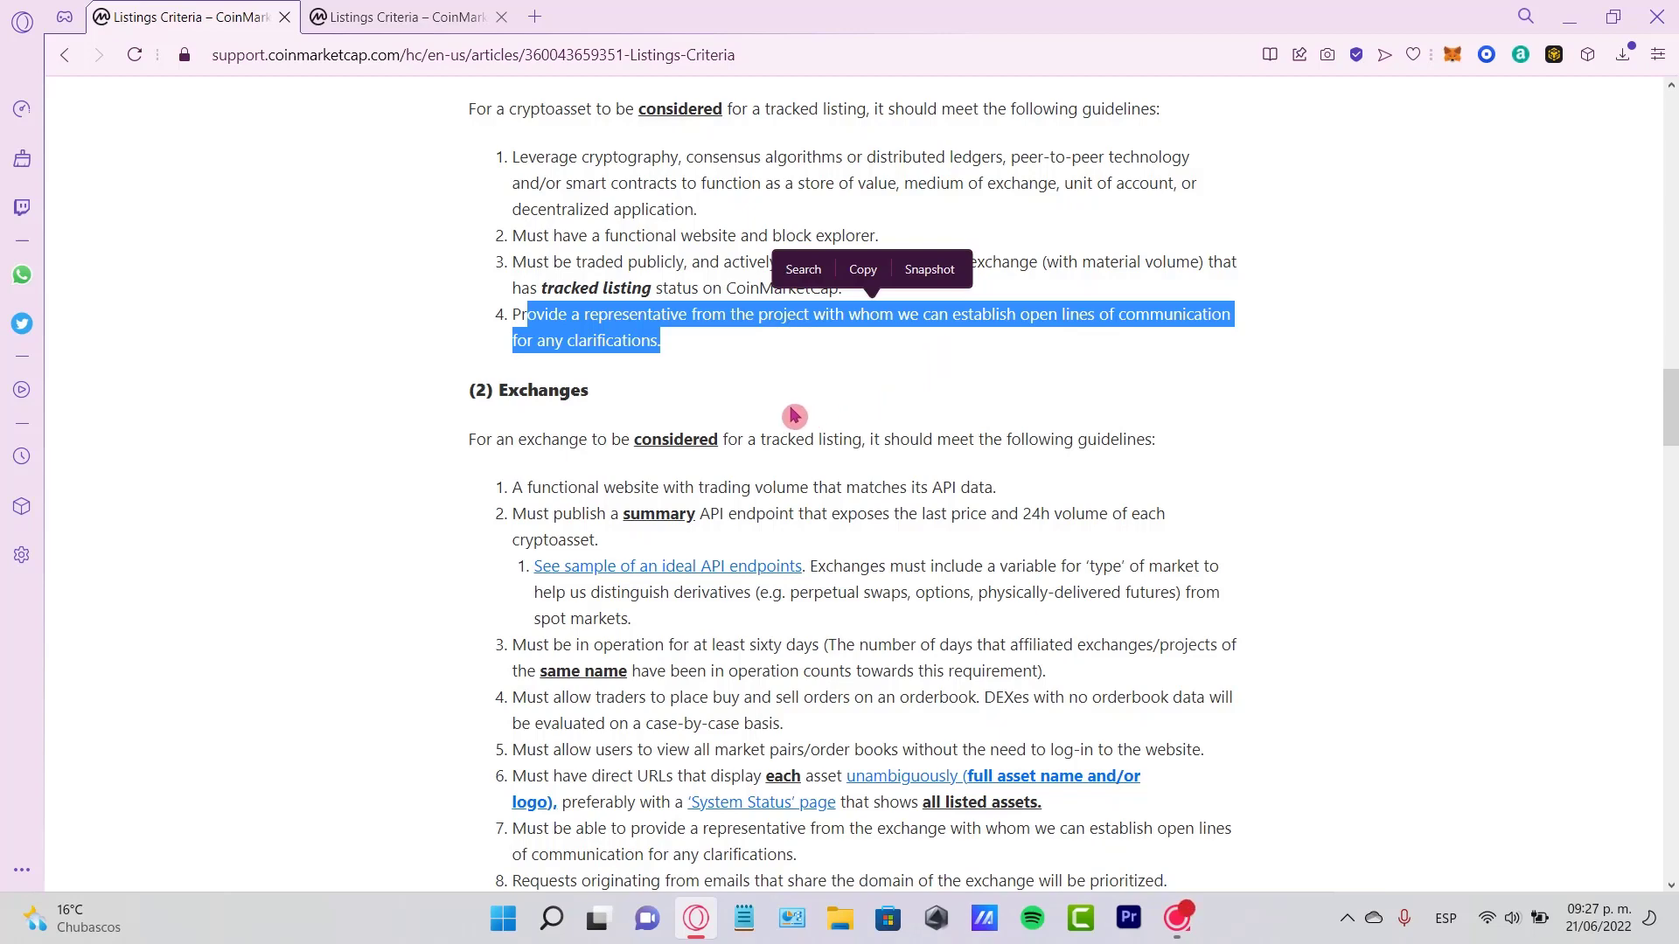
scroll(750, 348, down, 3)
scroll(750, 348, up, 6)
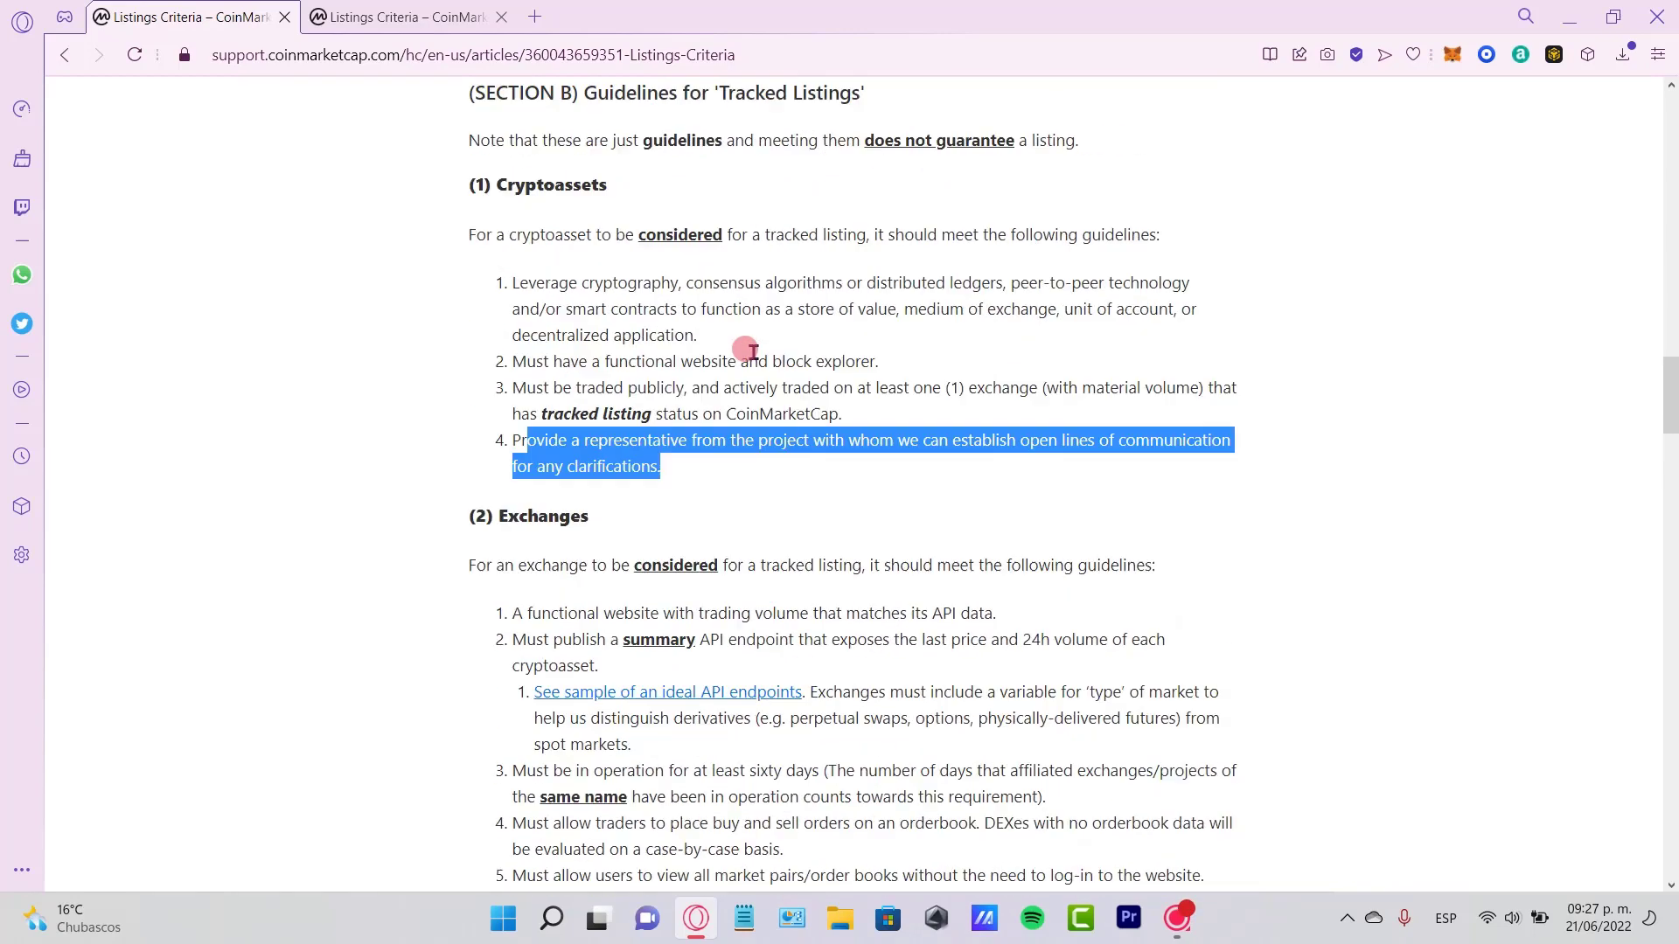
click(564, 479)
Select the remaining guidelines and read on past Listing Tiers to the Section D House Rules
drag(552, 339, 877, 643)
scroll(896, 578, down, 8)
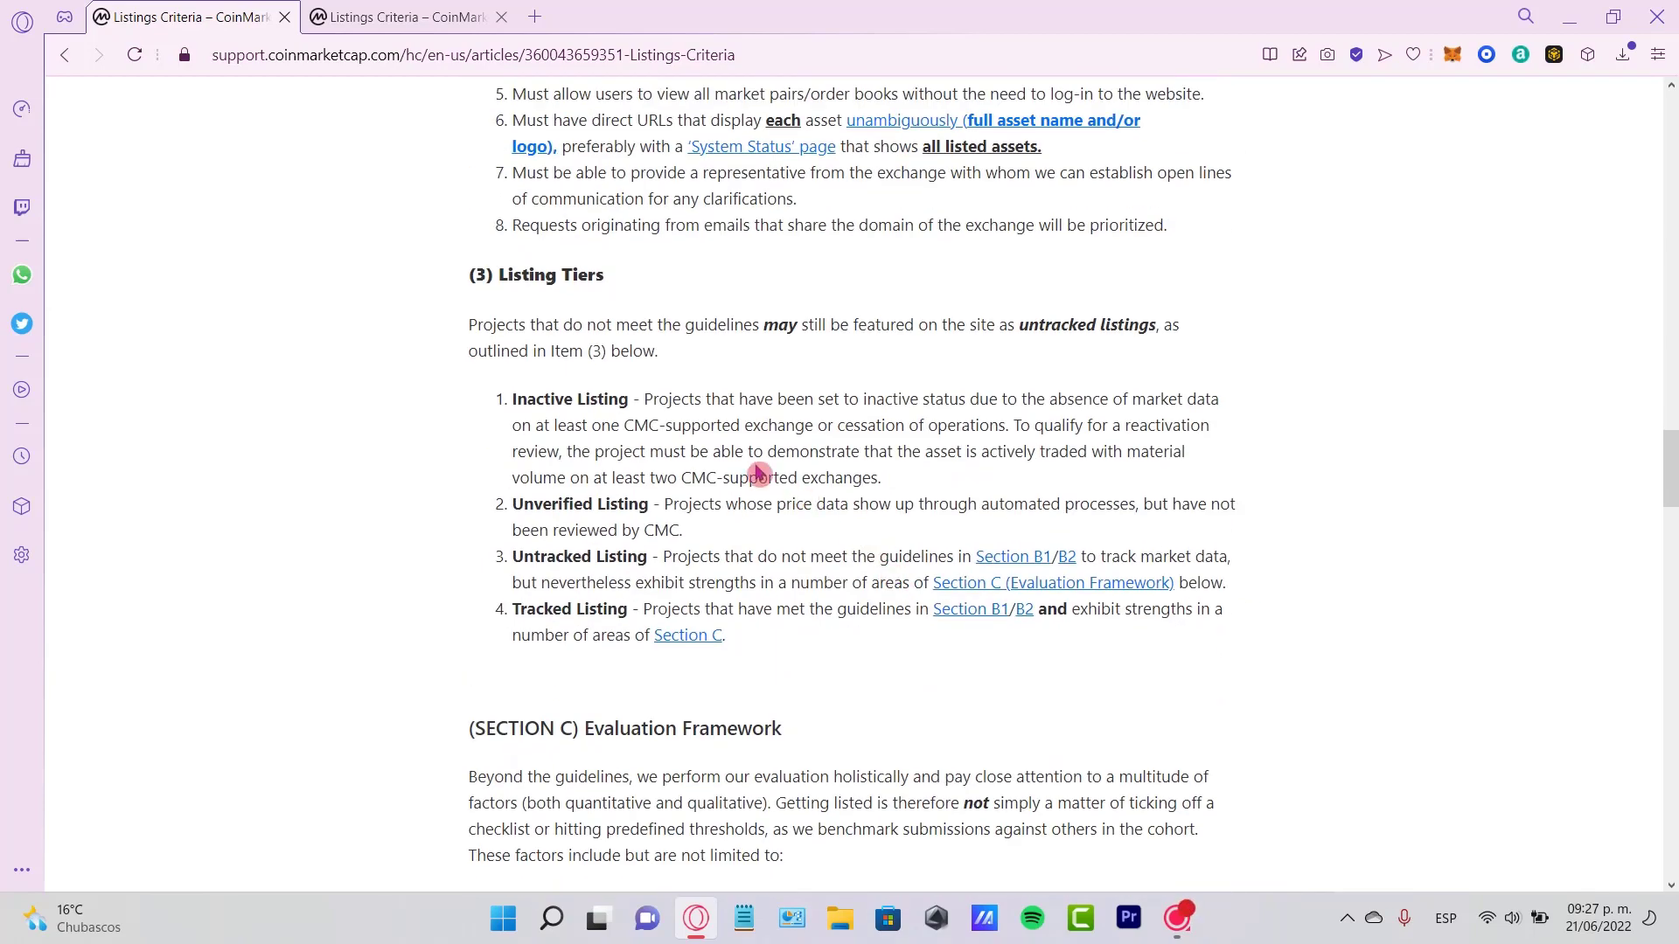
scroll(753, 464, down, 15)
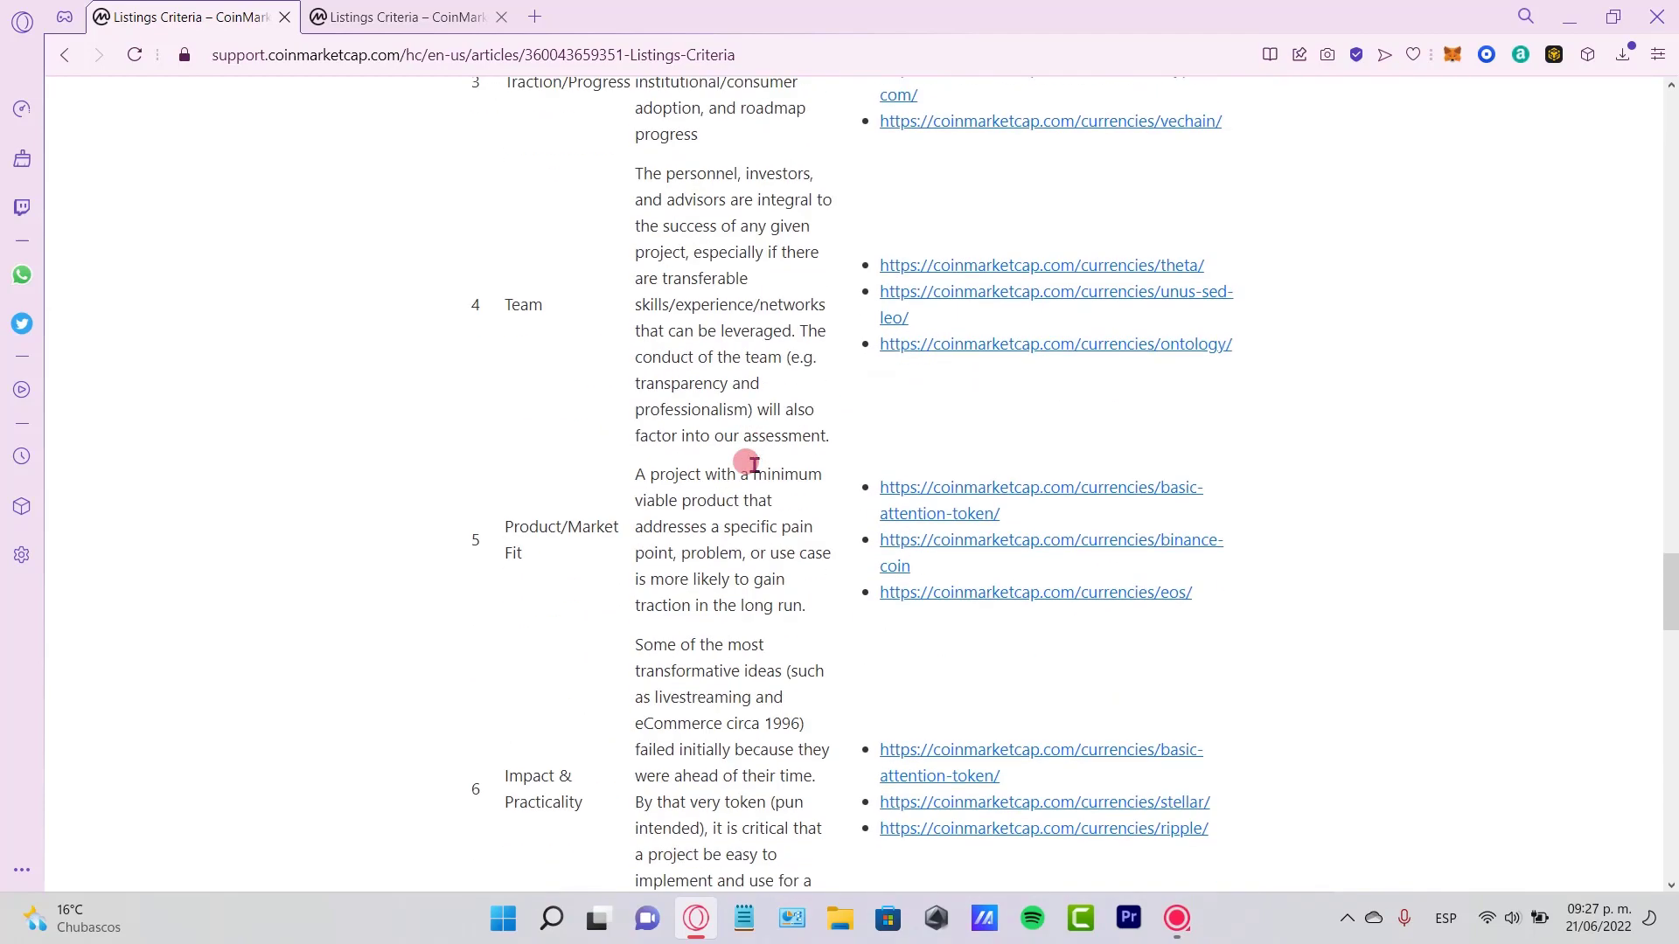
scroll(754, 464, down, 4)
scroll(753, 463, up, 4)
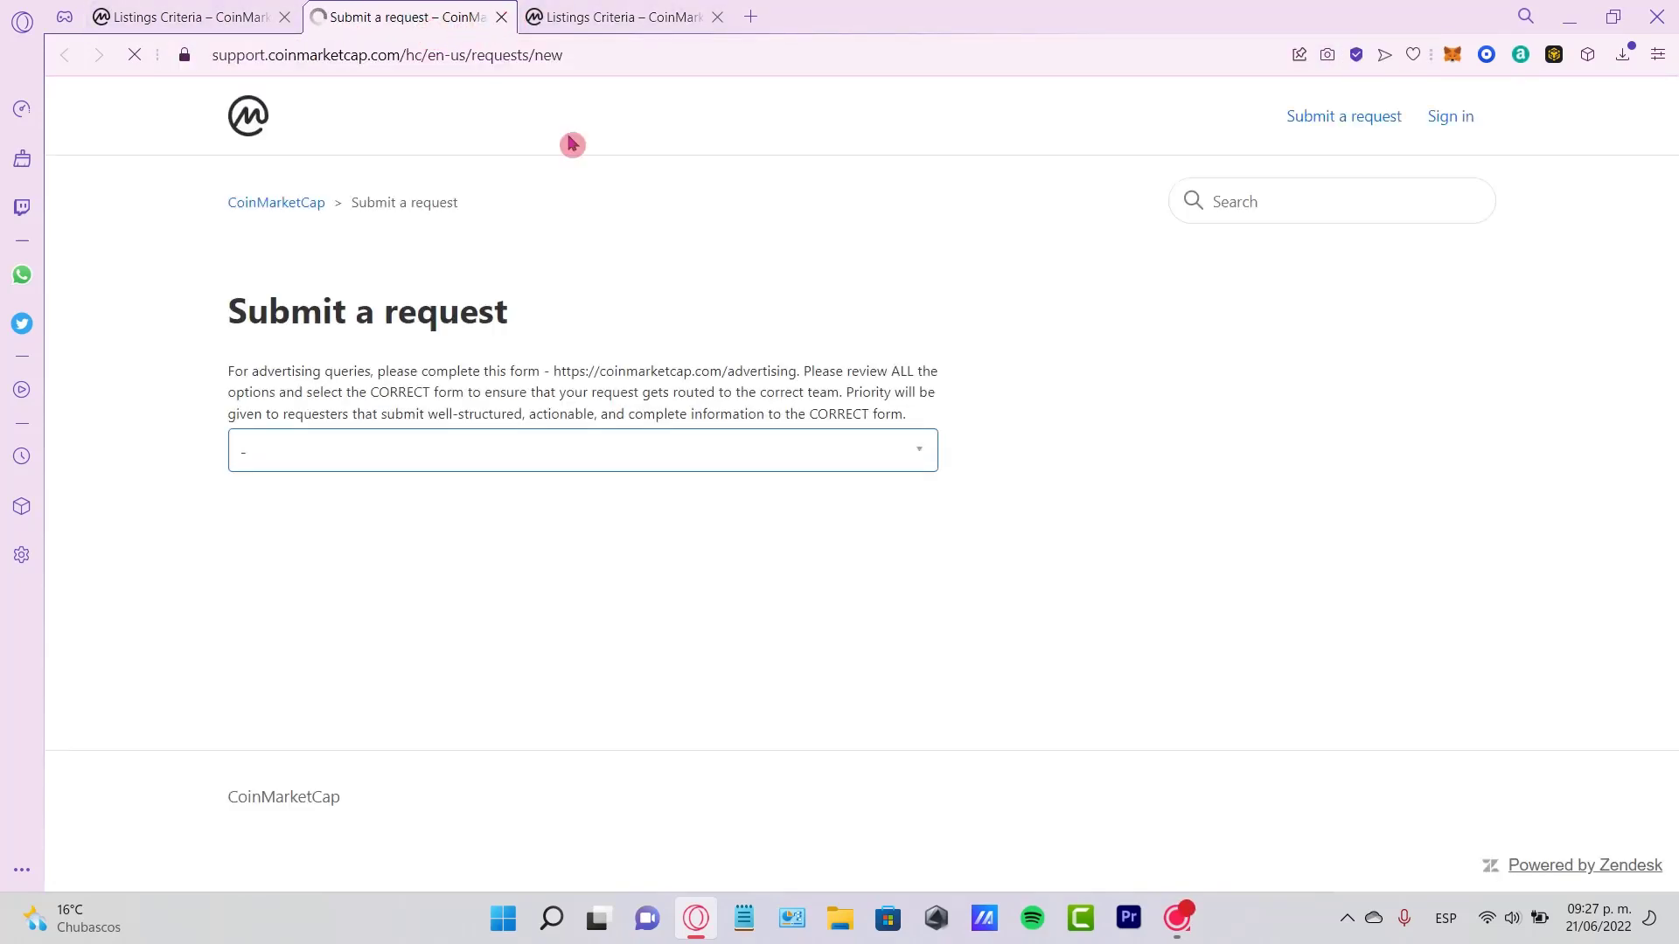
Read the Submit a request intro text and expand the request-type dropdown
drag(297, 317, 686, 303)
drag(301, 373, 922, 390)
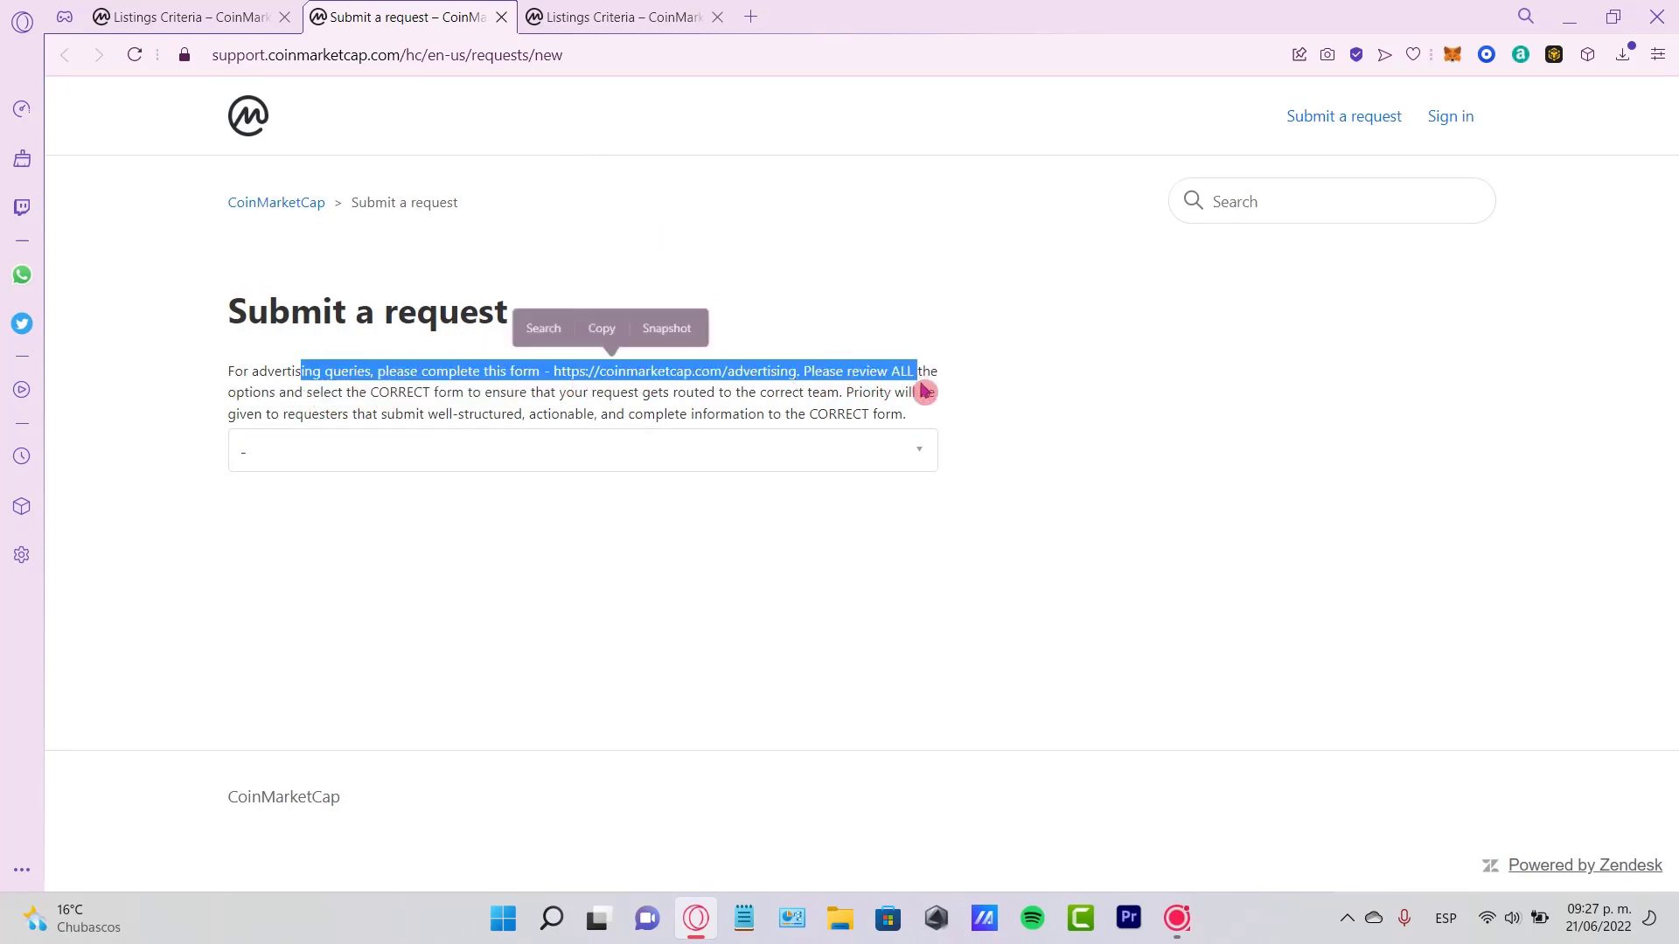
click(914, 411)
click(880, 454)
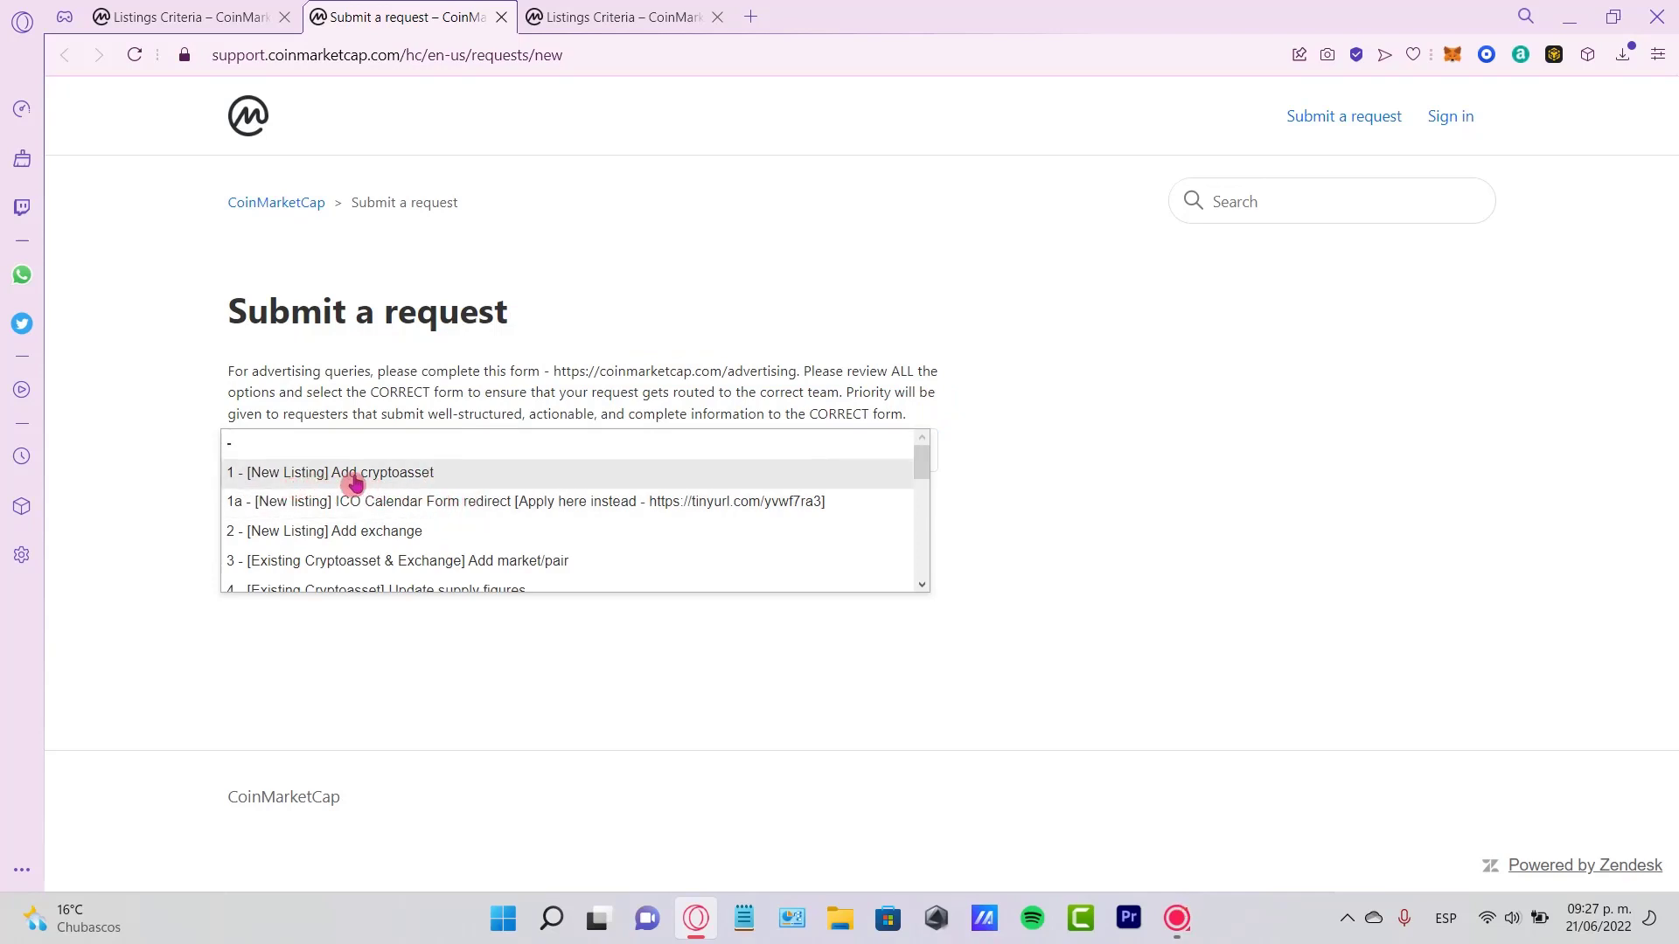
Choose '1 - [New Listing] Add cryptoasset' as the request type and go to the email field
click(429, 485)
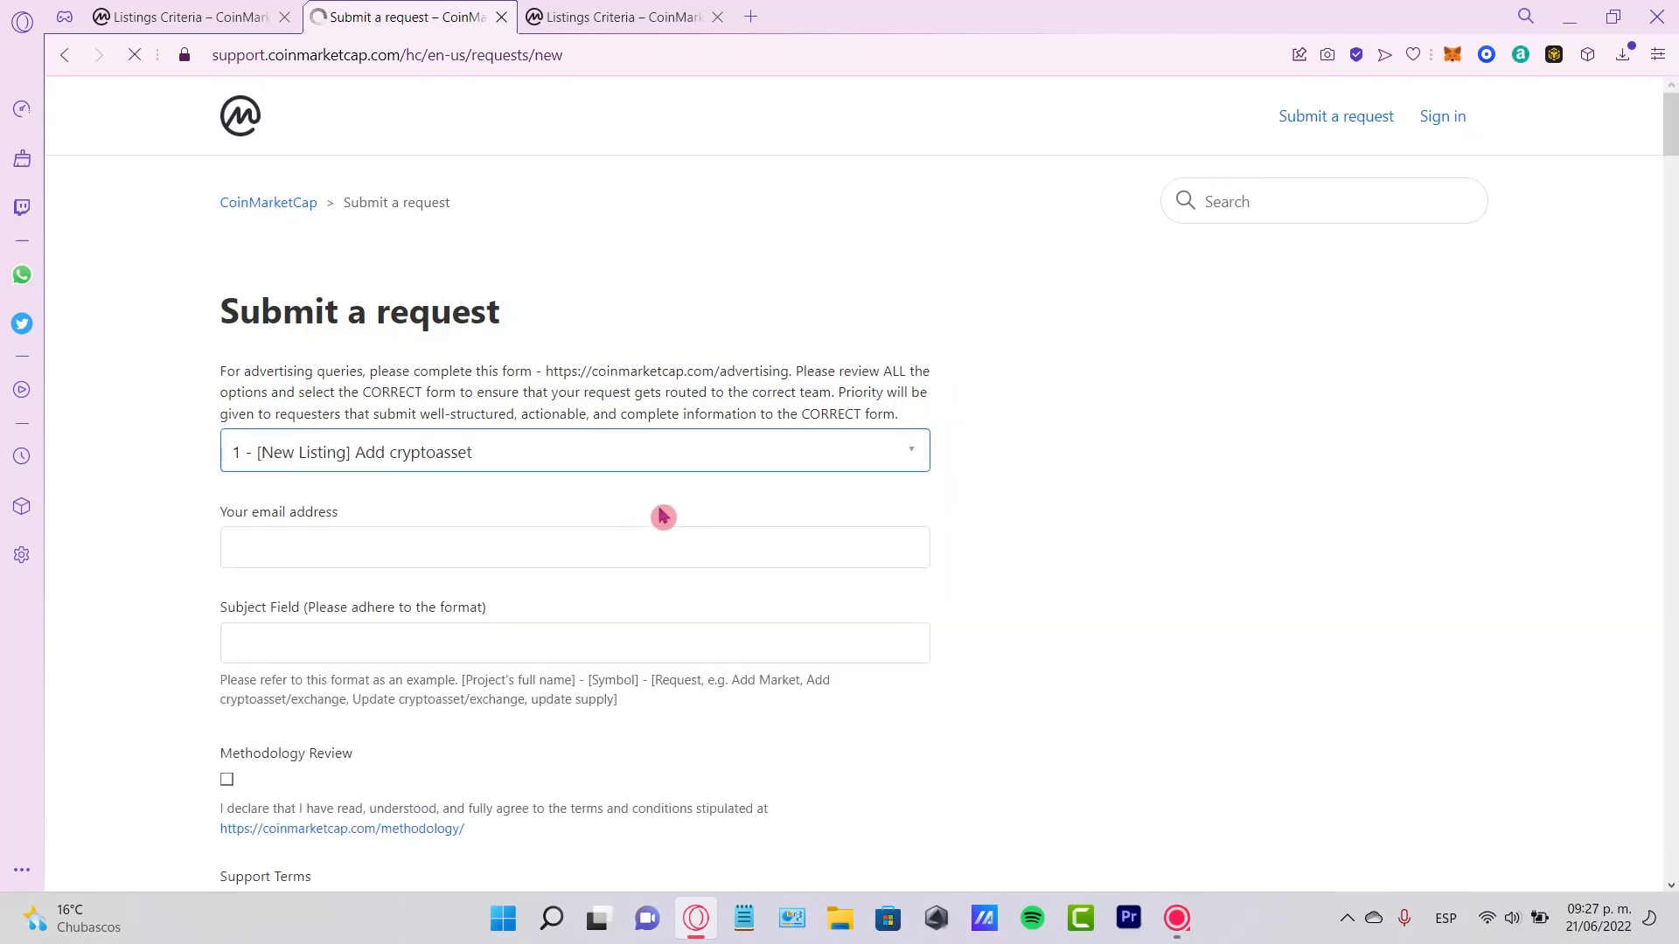
click(469, 539)
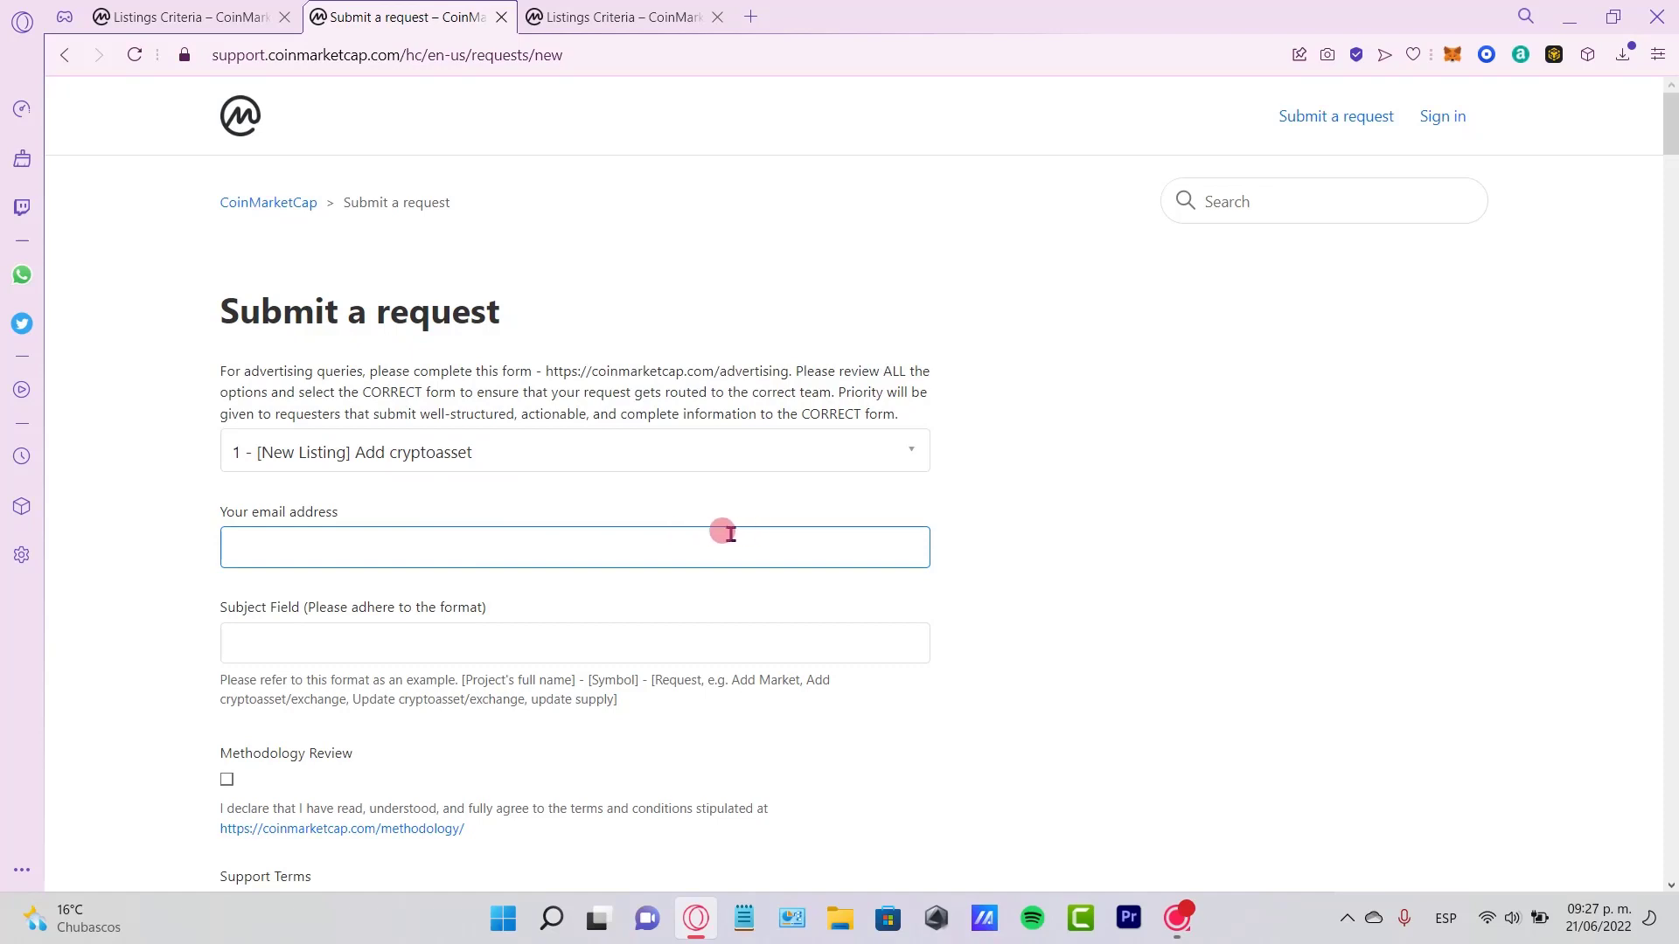
scroll(730, 533, down, 4)
Look over the Subject format example and tick the Methodology Review agreement
click(395, 308)
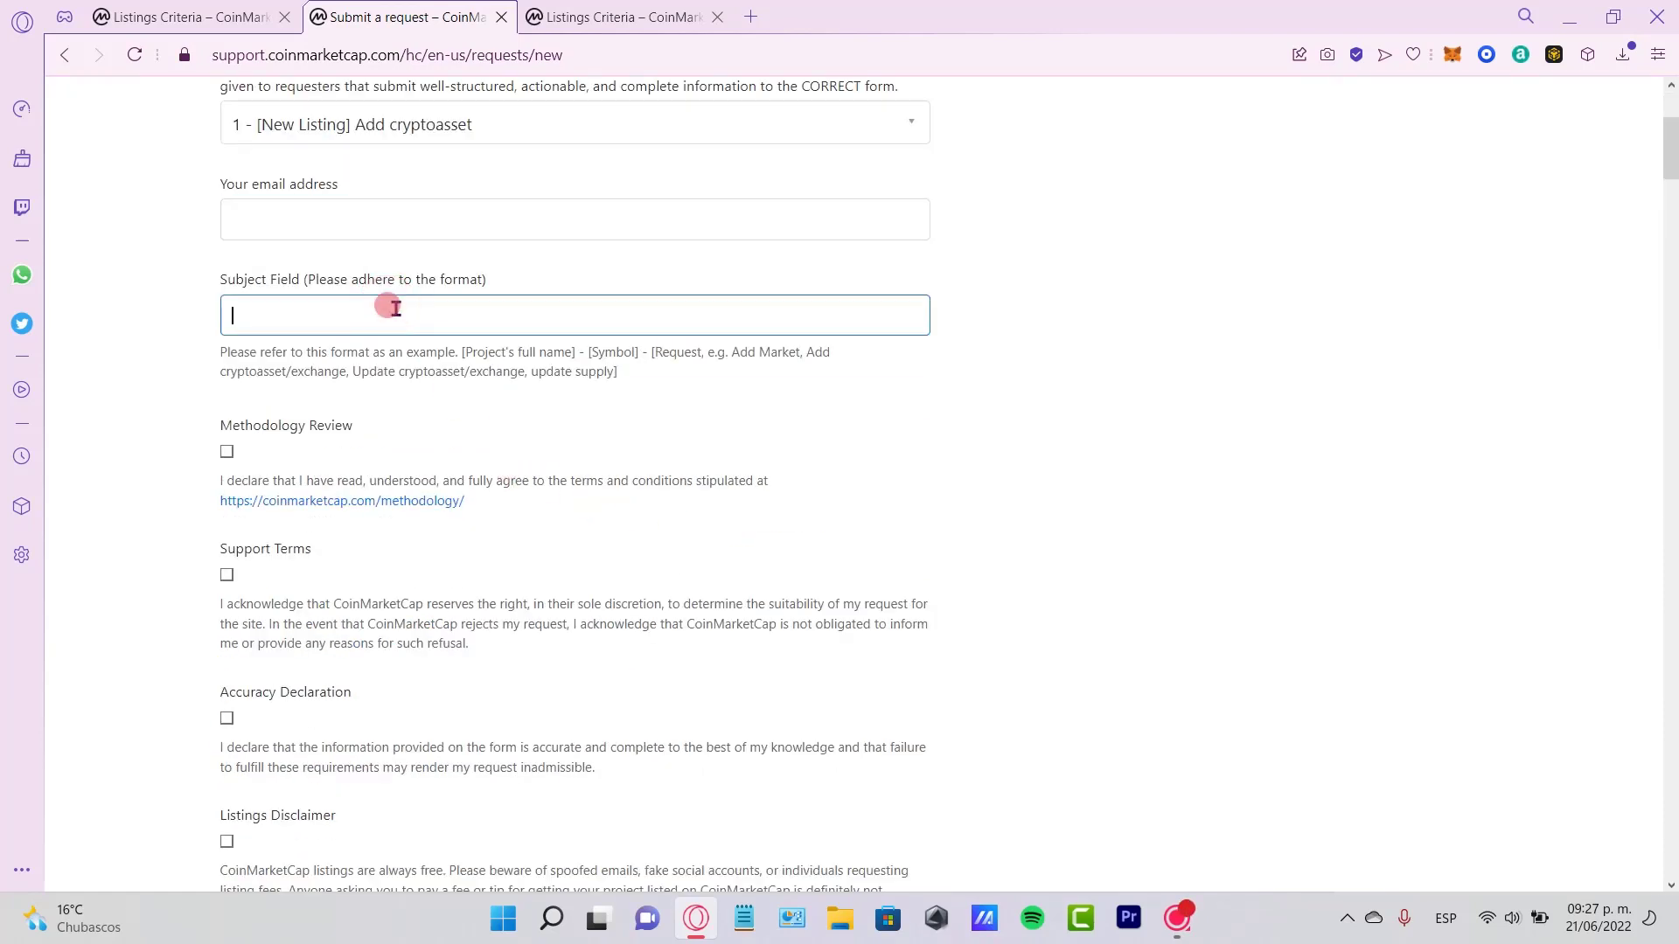
drag(303, 353, 462, 353)
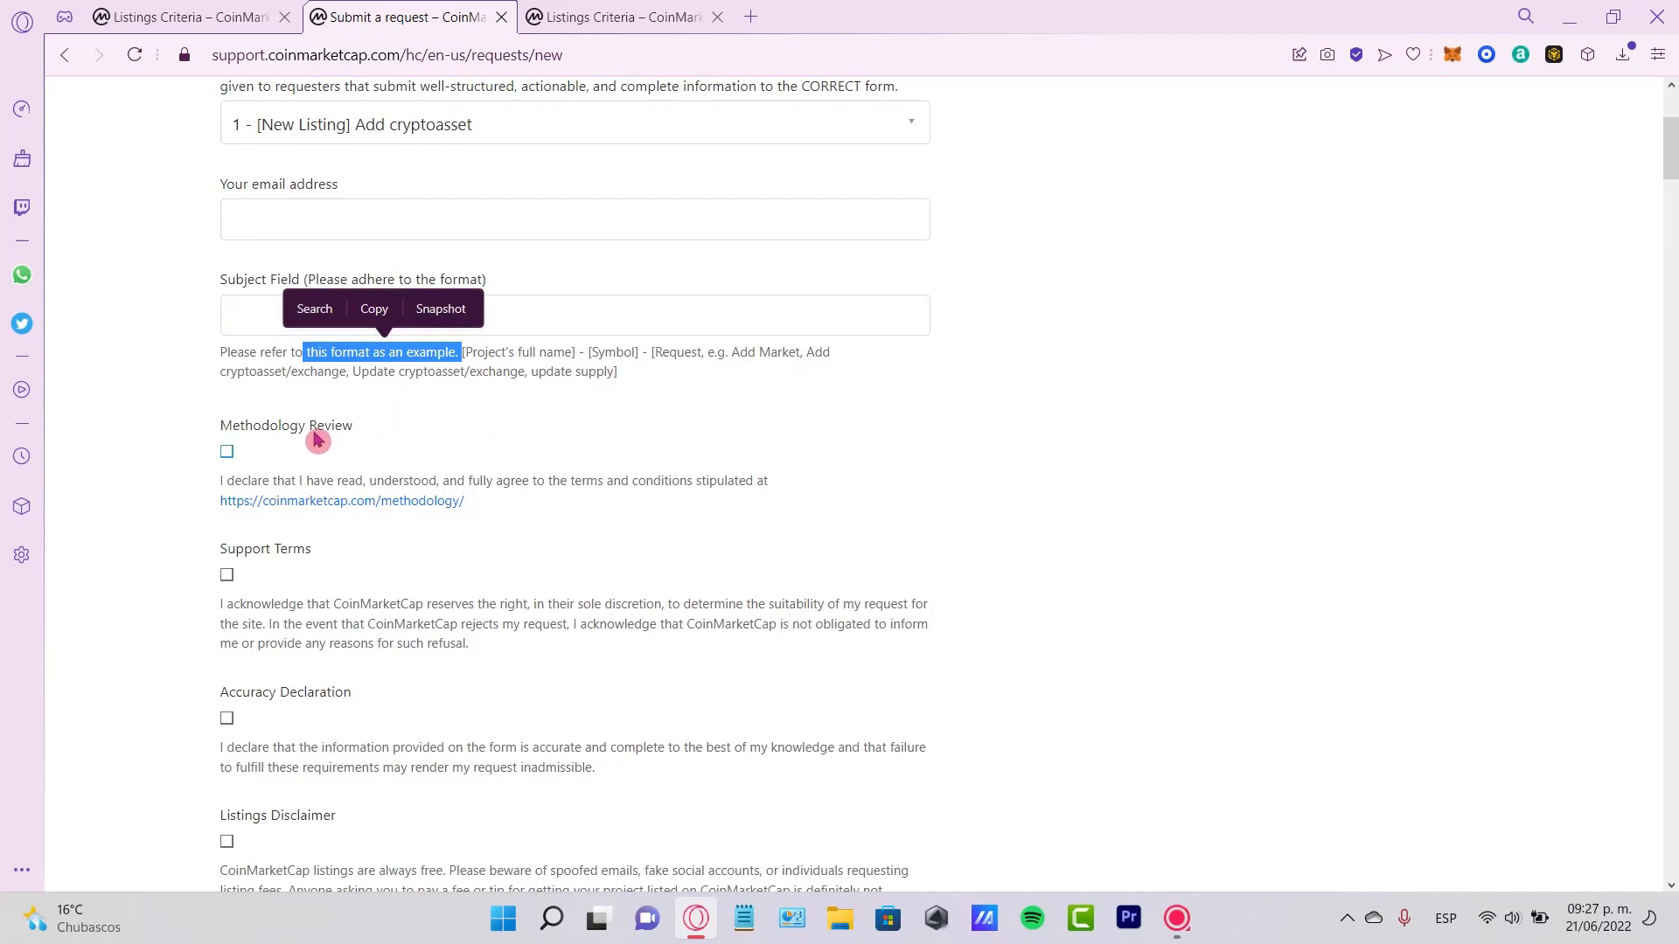
click(367, 437)
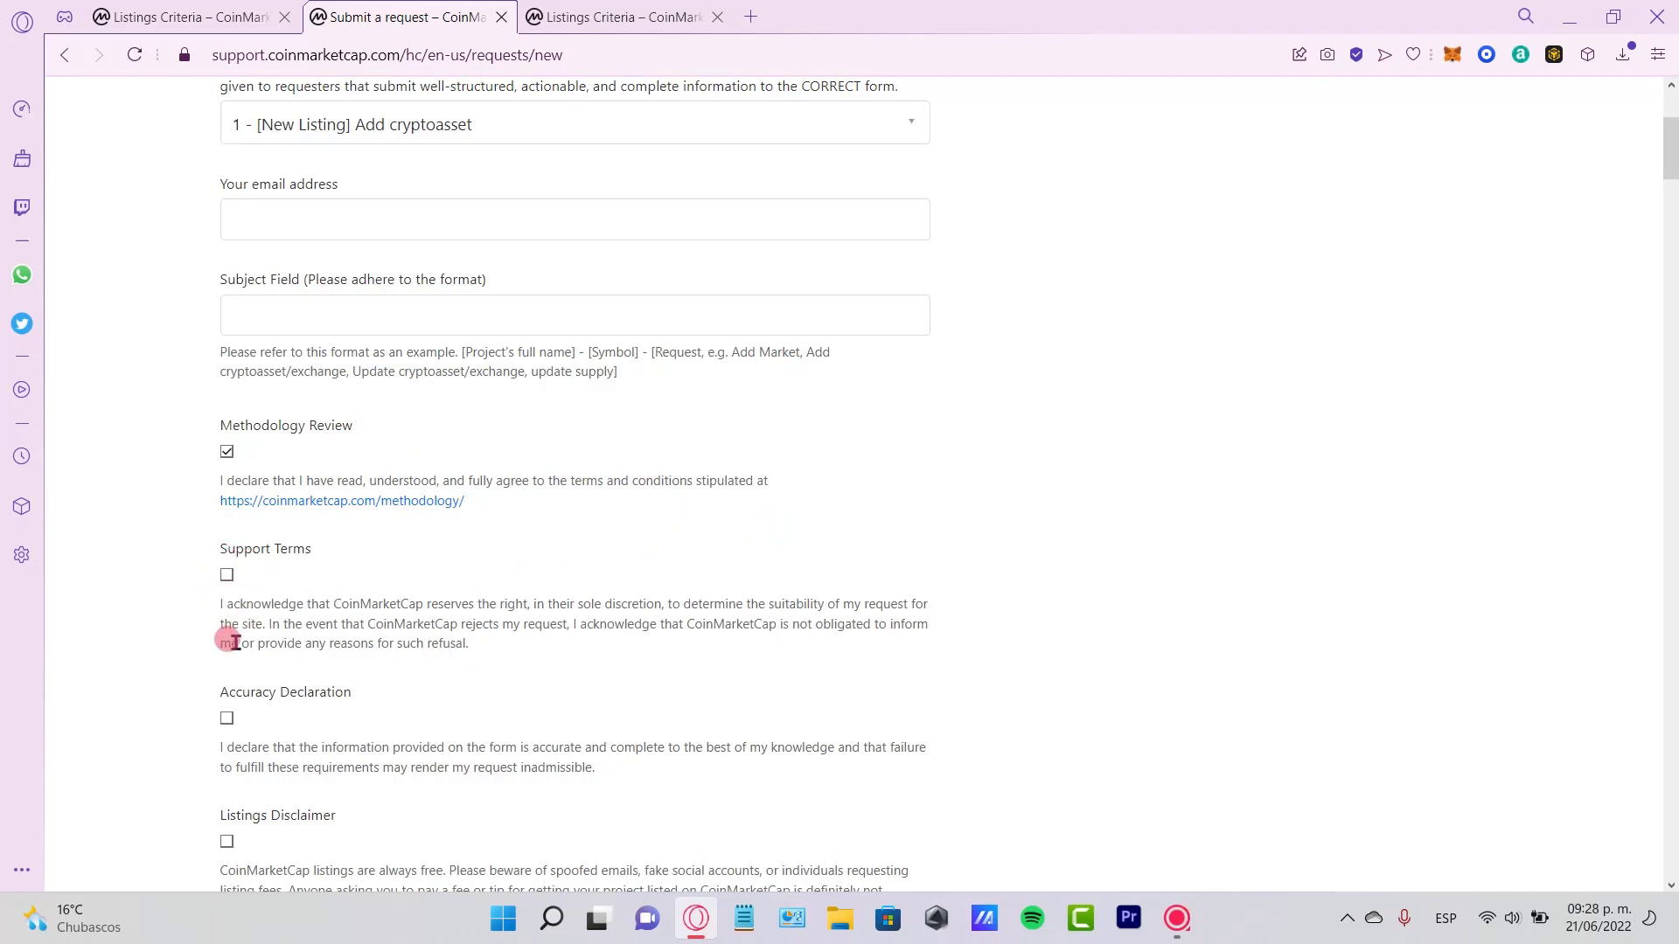
Tick Support Terms, Listings Disclaimer and Accuracy Declaration, then go to the relationship field
click(228, 576)
scroll(241, 586, down, 3)
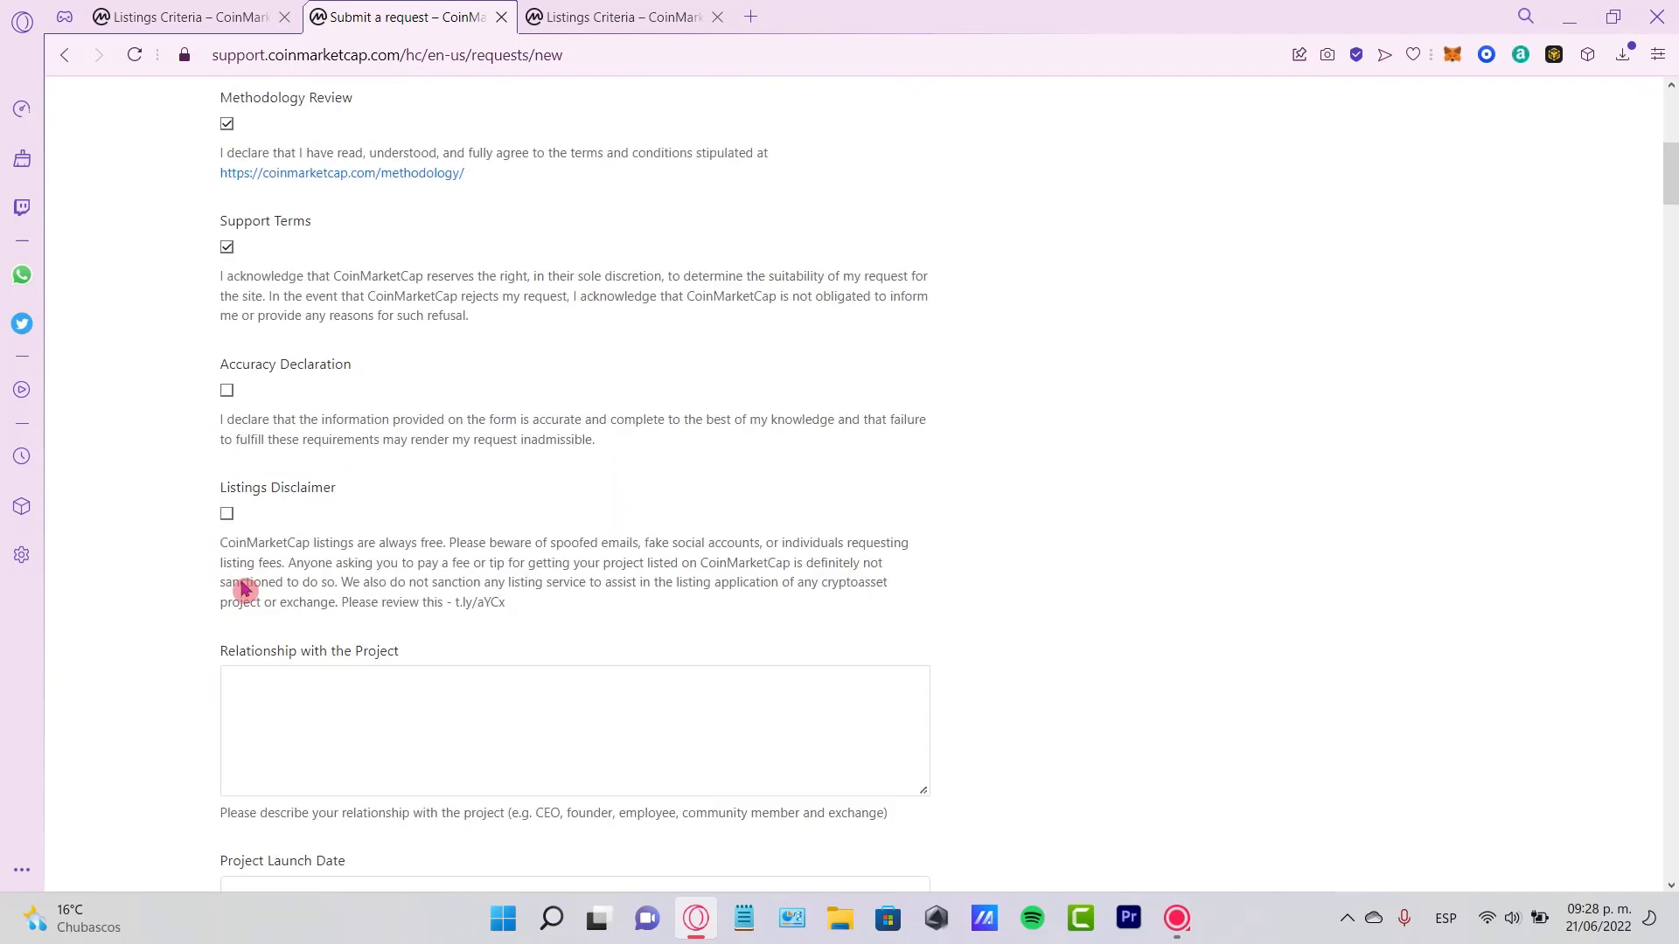
click(229, 514)
click(230, 398)
scroll(561, 479, down, 3)
click(382, 356)
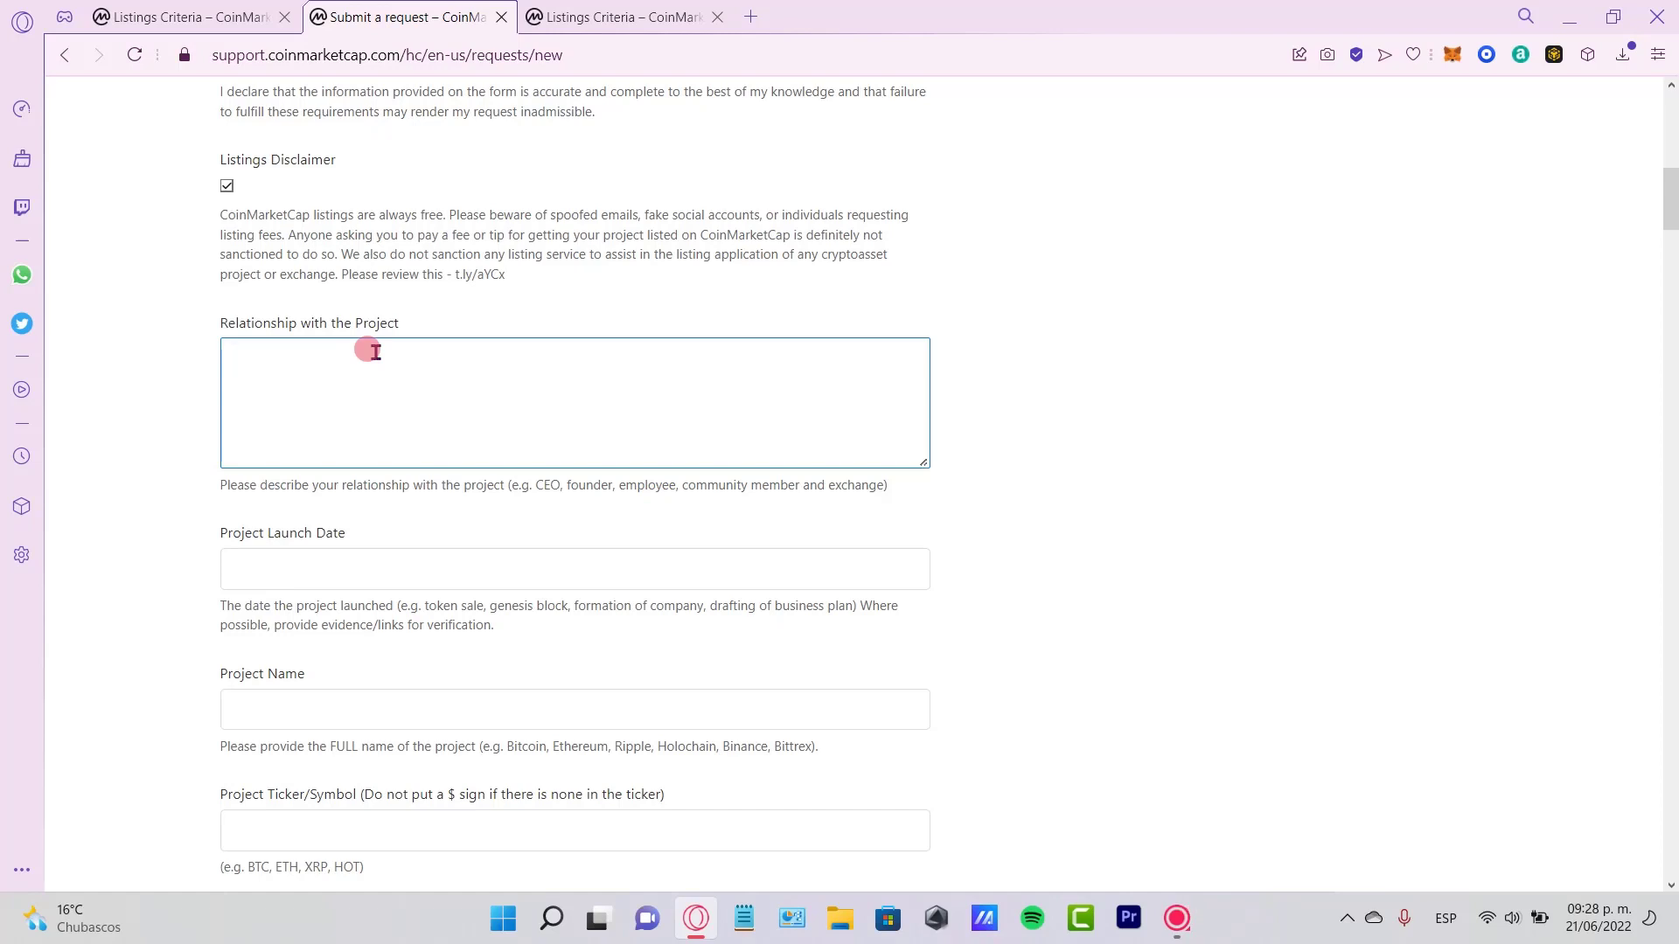
Set Project Launch Date to June 1, 2022 and move on to Project Name and Ticker
click(486, 564)
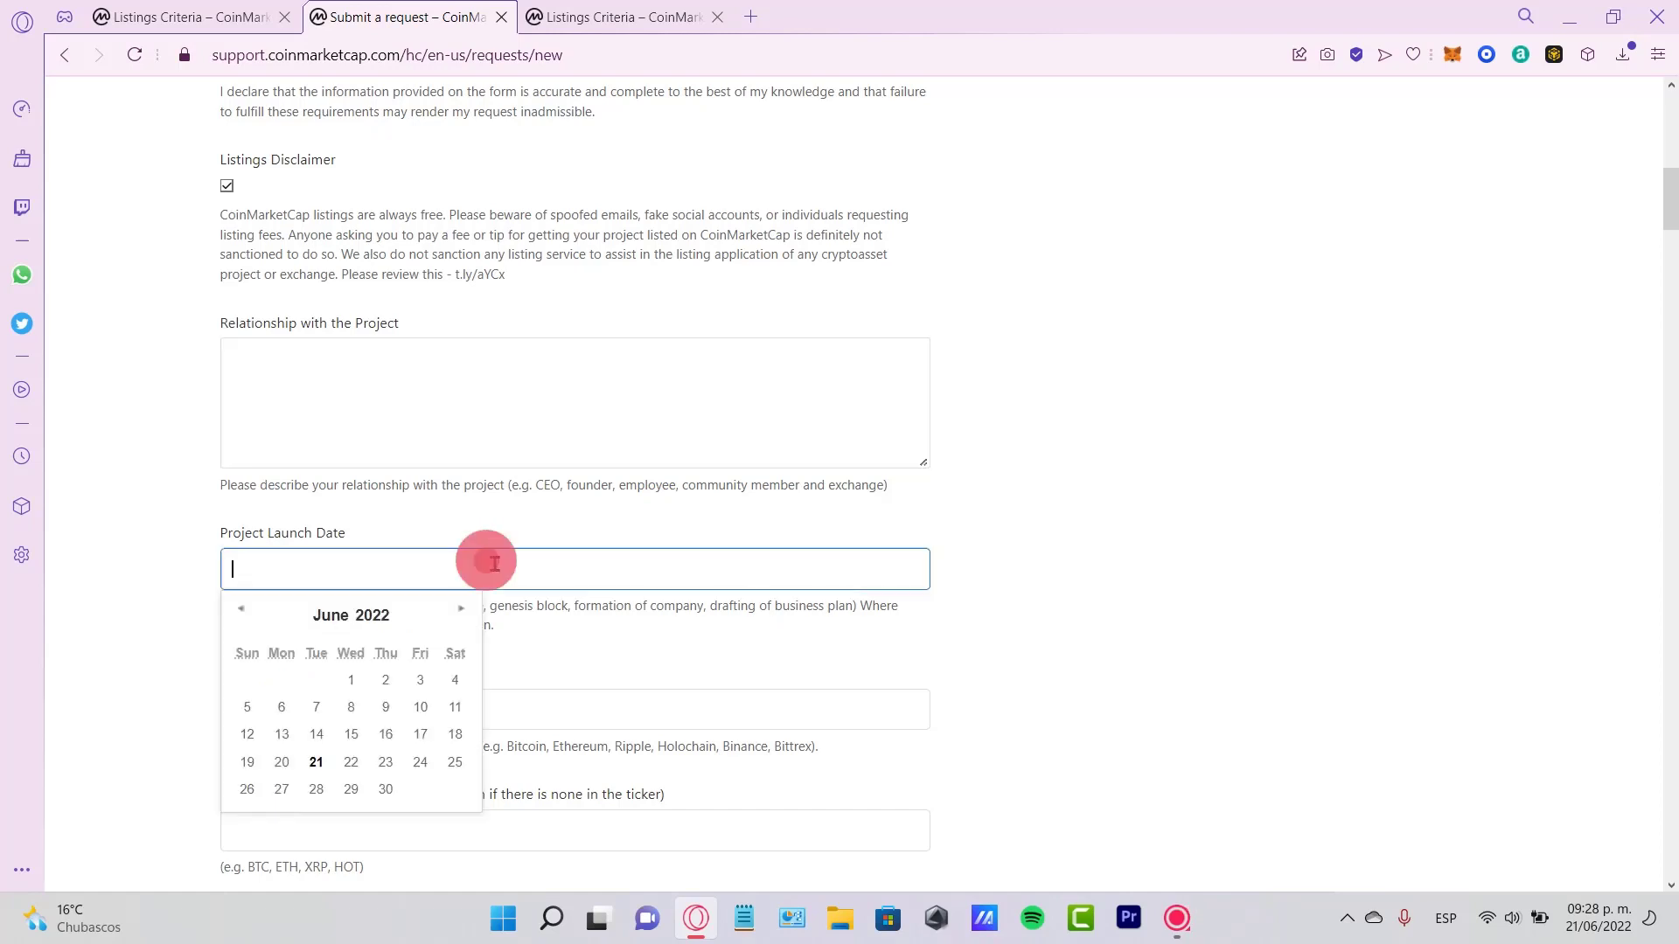
click(351, 687)
scroll(434, 474, down, 3)
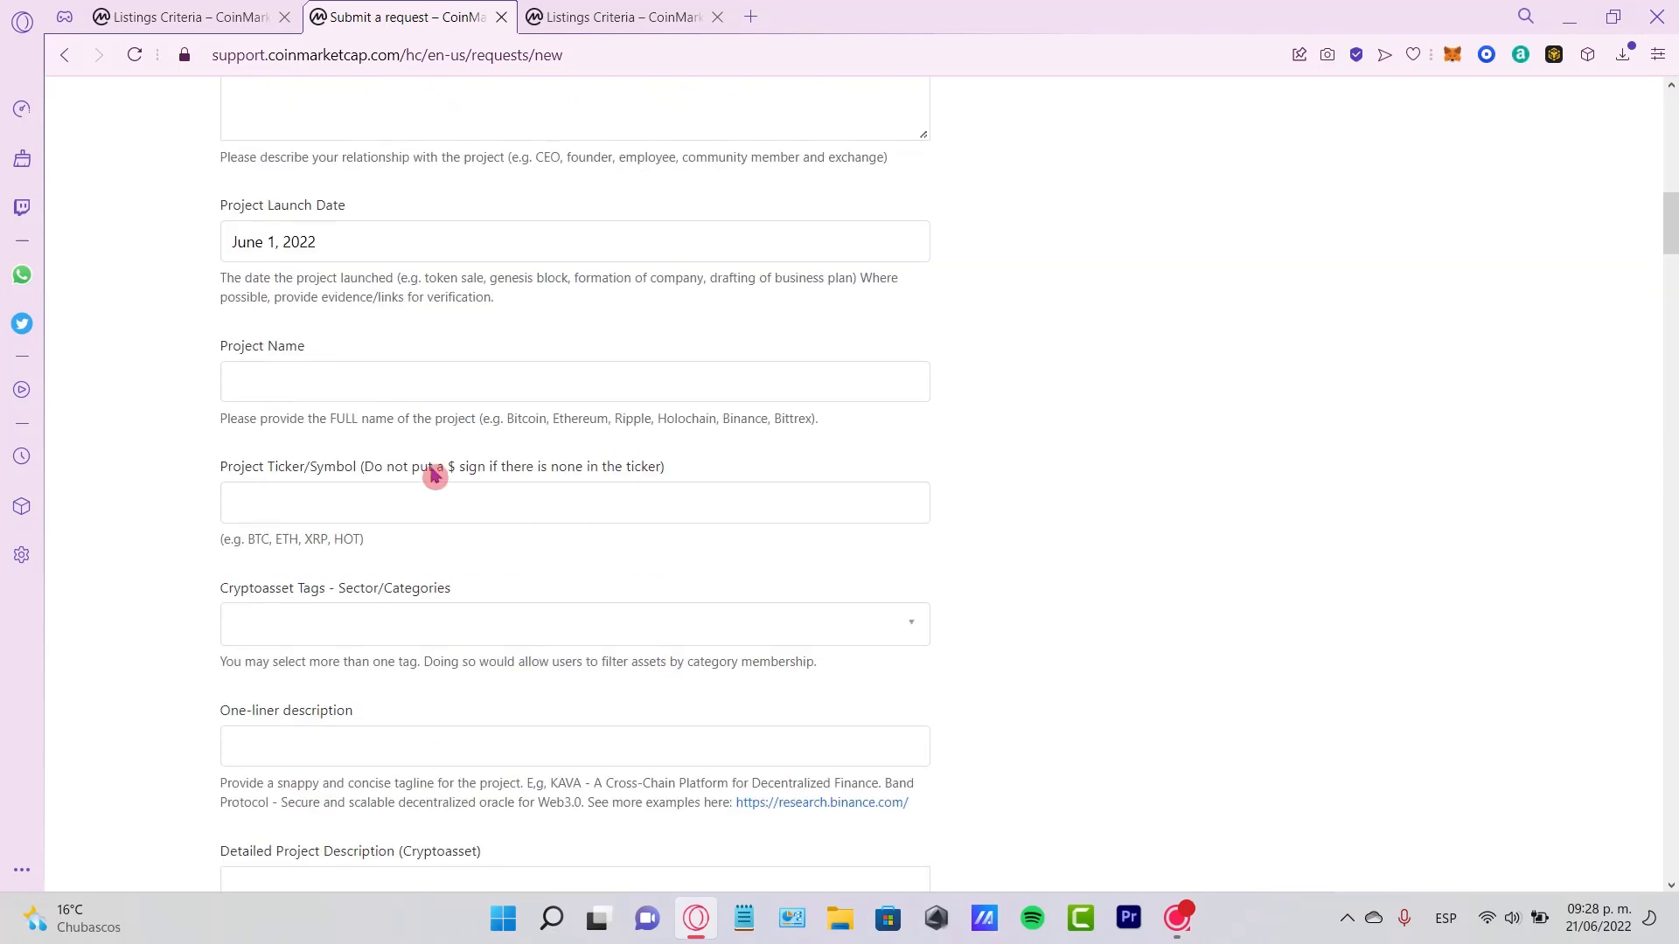
click(395, 380)
click(385, 488)
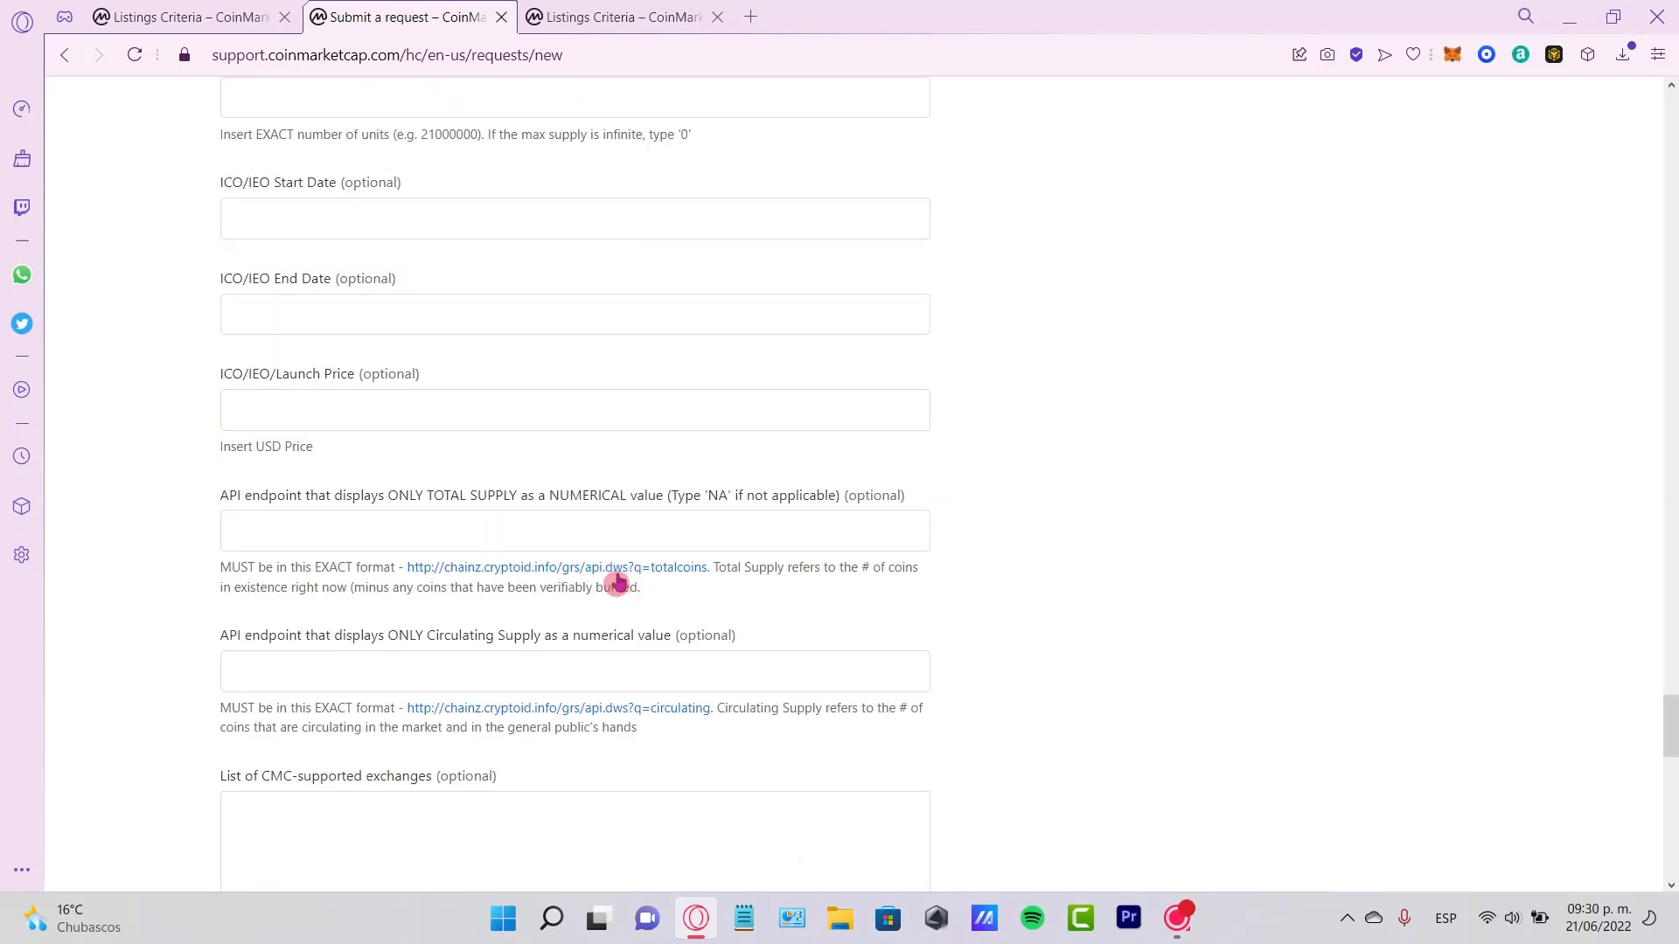
Tick the SRD Application checkbox on the request form
scroll(612, 581, down, 13)
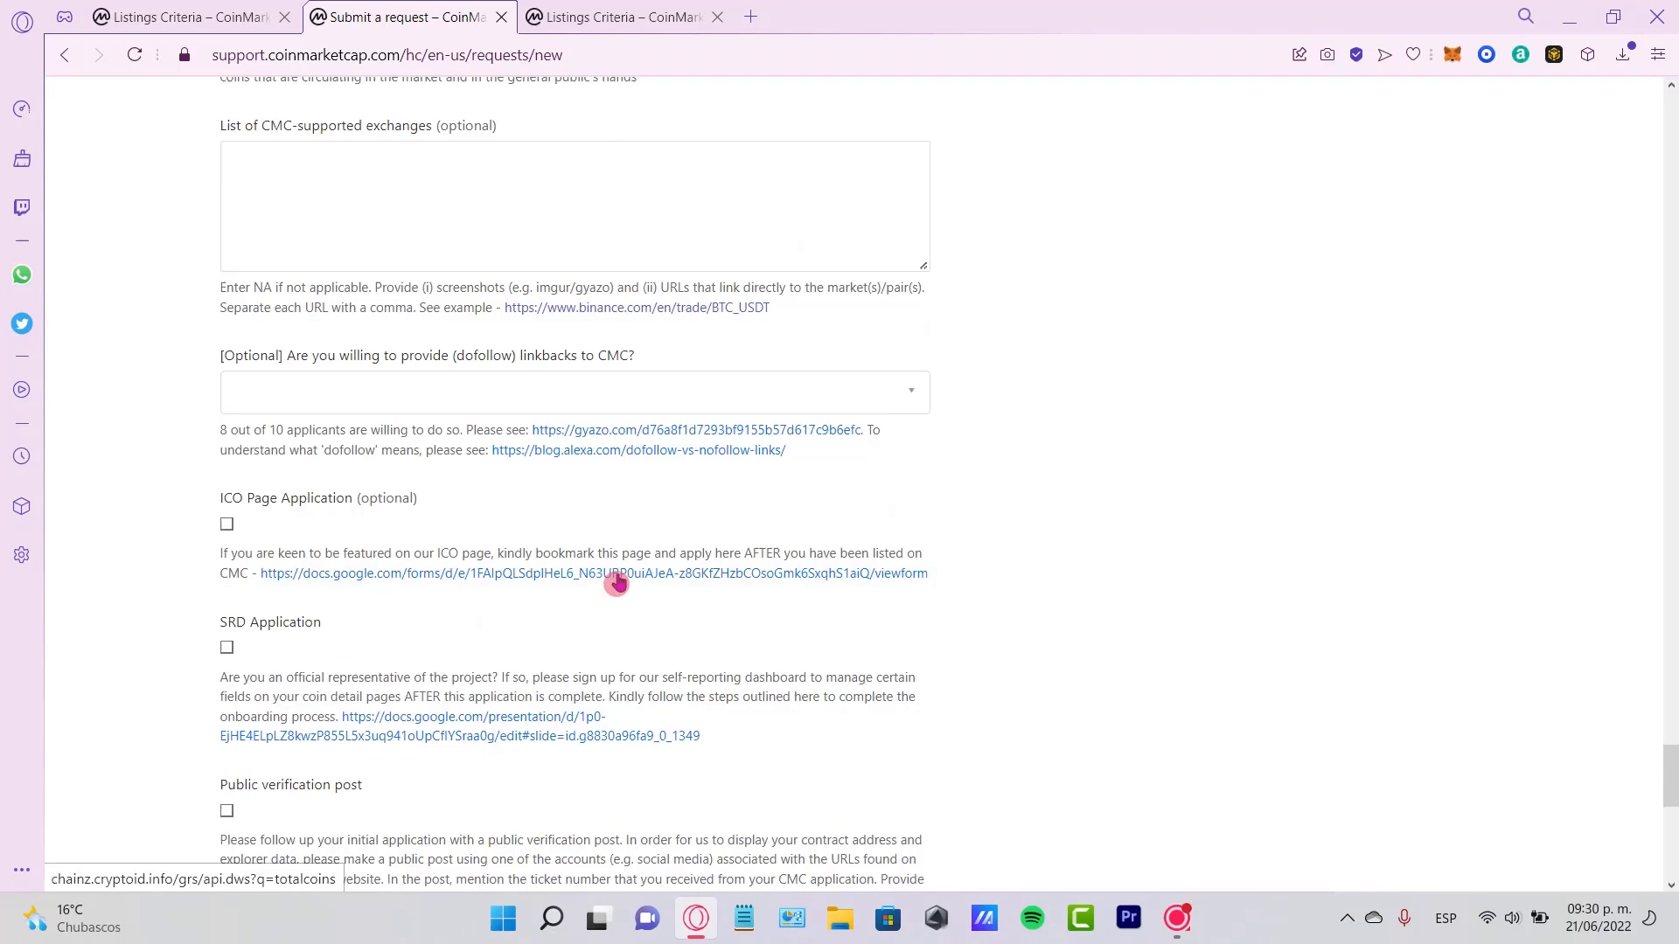
scroll(619, 582, up, 6)
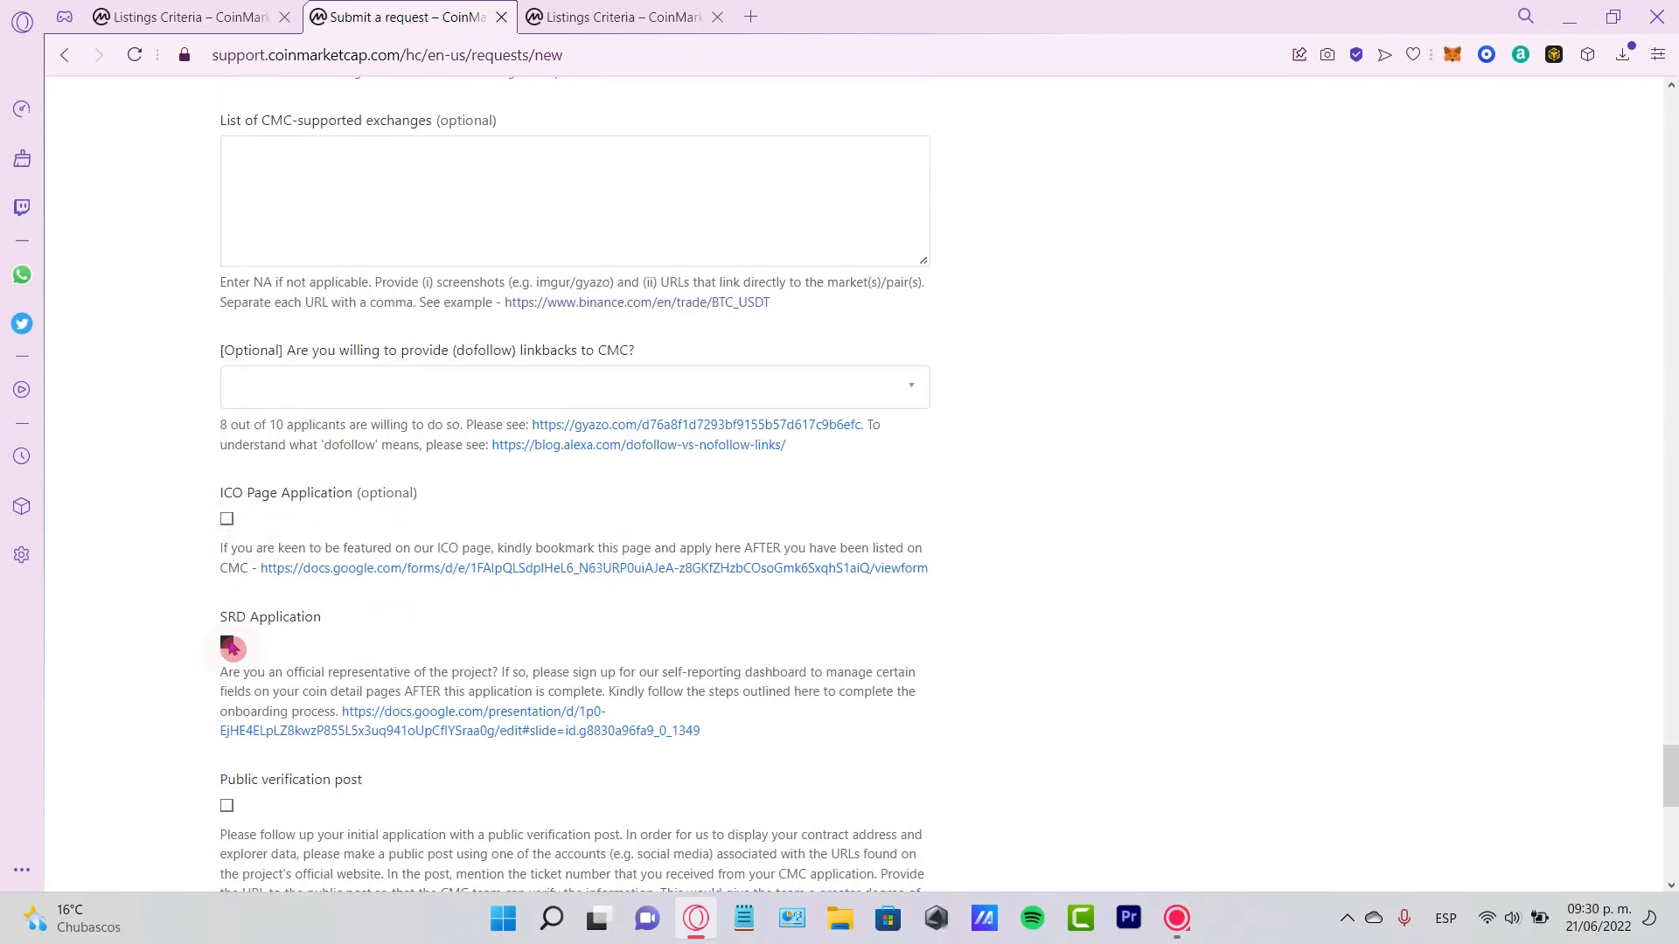
click(229, 645)
scroll(390, 738, down, 6)
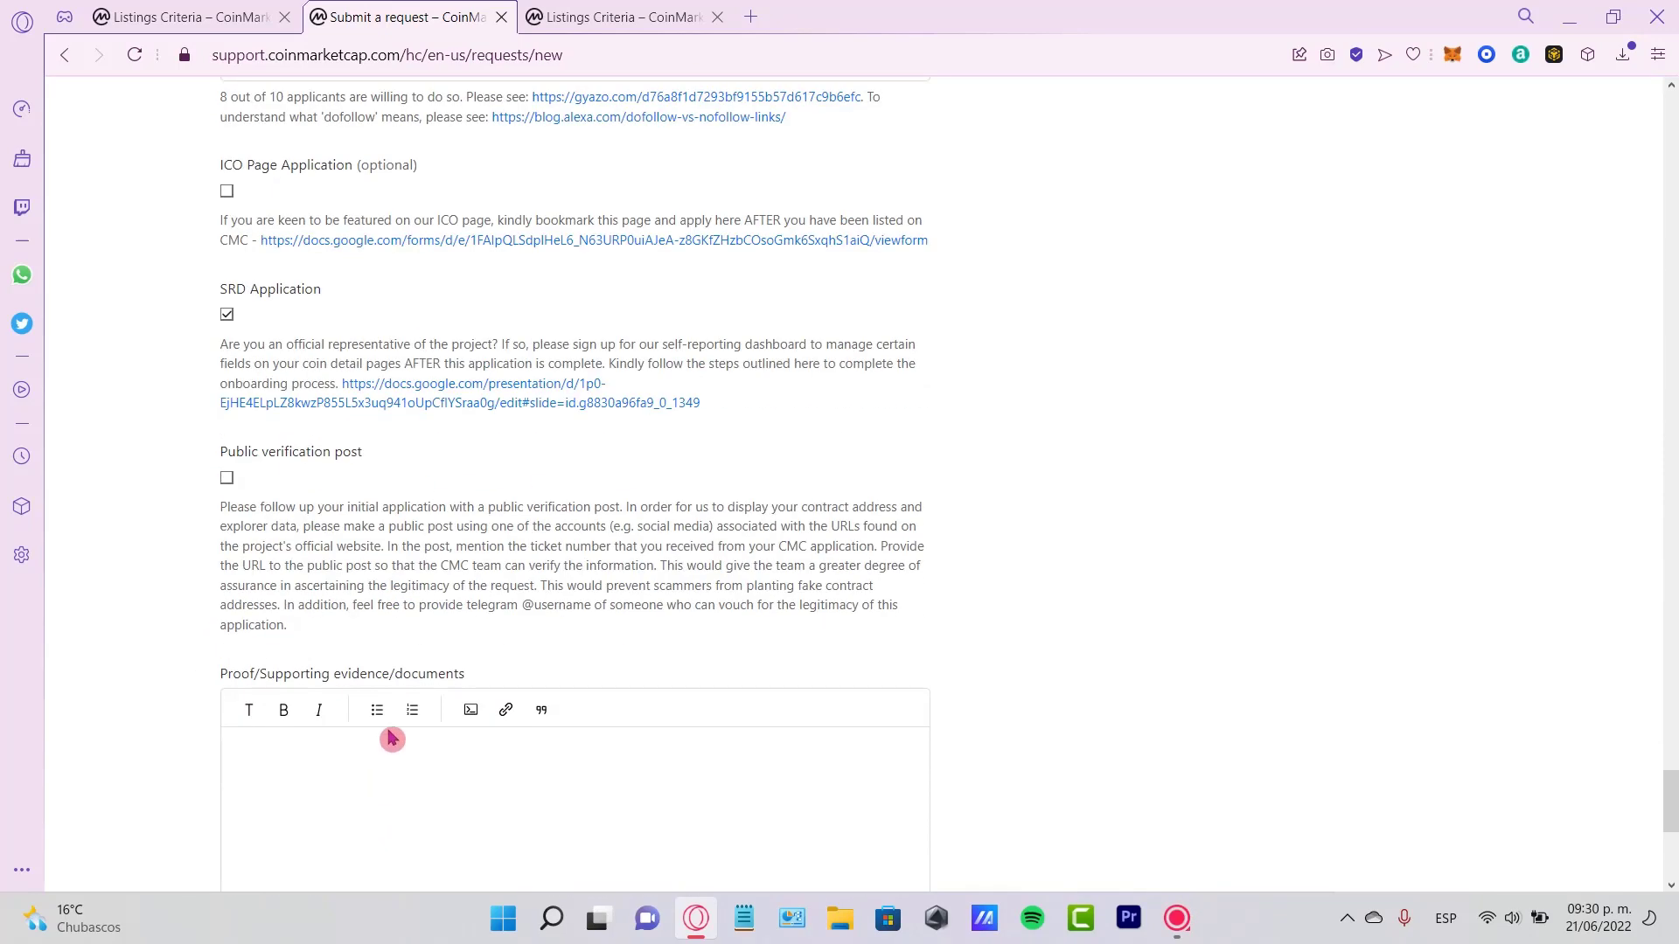
Visit the Proof/Supporting evidence editor, scroll to Submit, then switch back to the Listings Criteria article
click(464, 437)
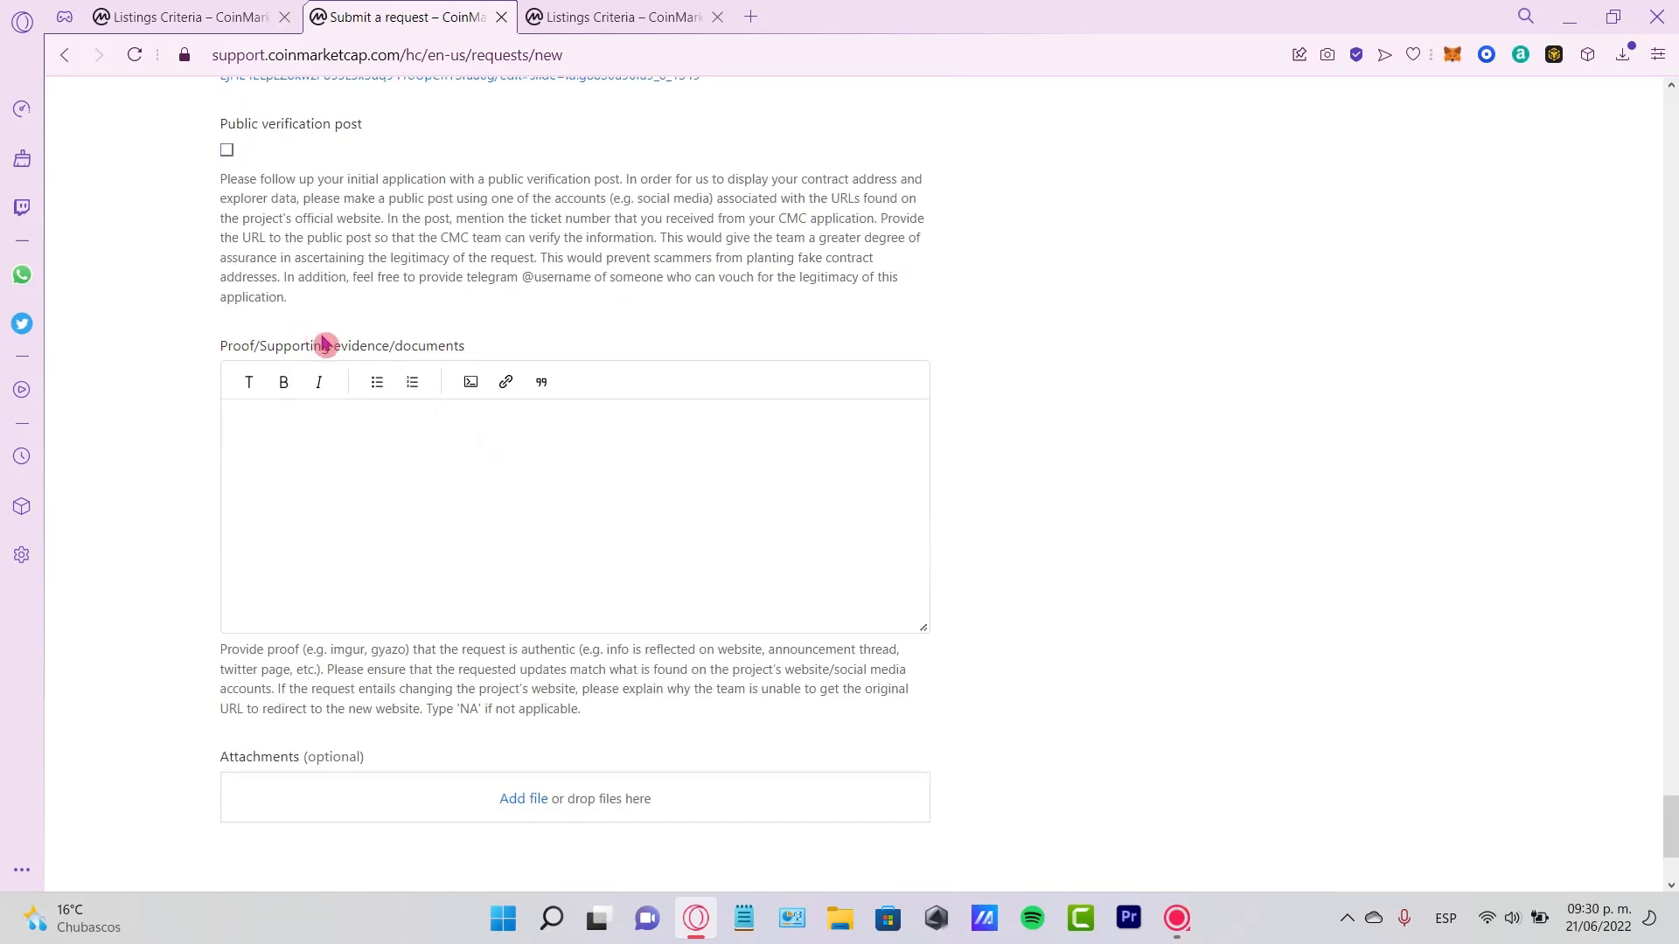
drag(329, 345, 493, 343)
click(564, 513)
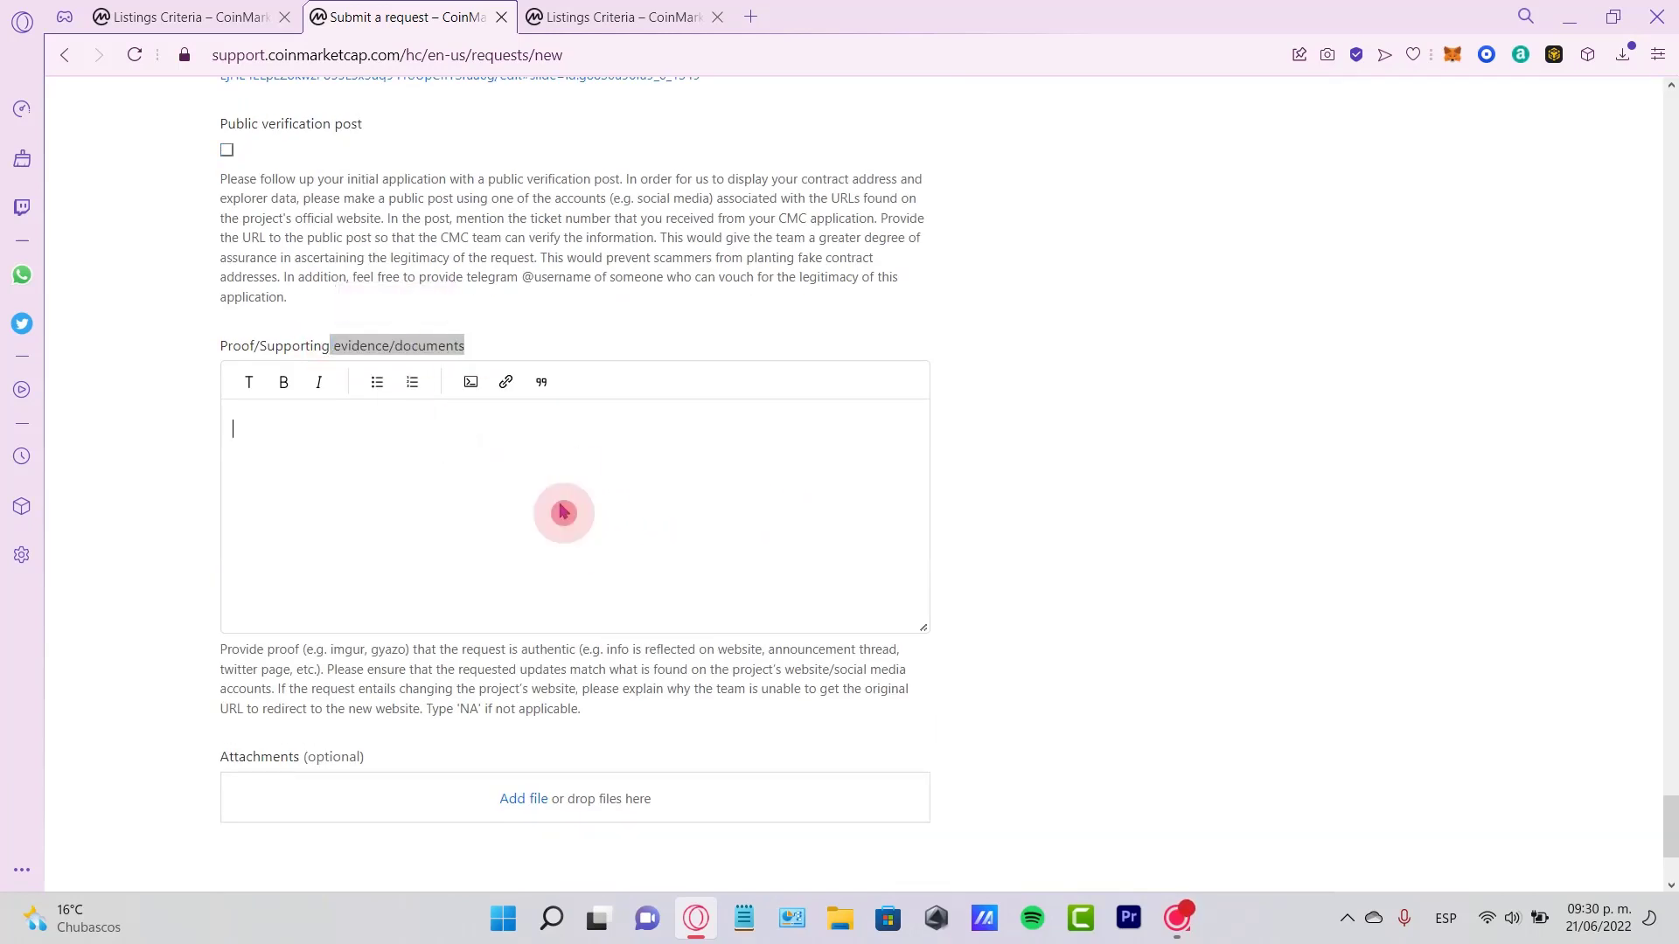
scroll(562, 512, down, 3)
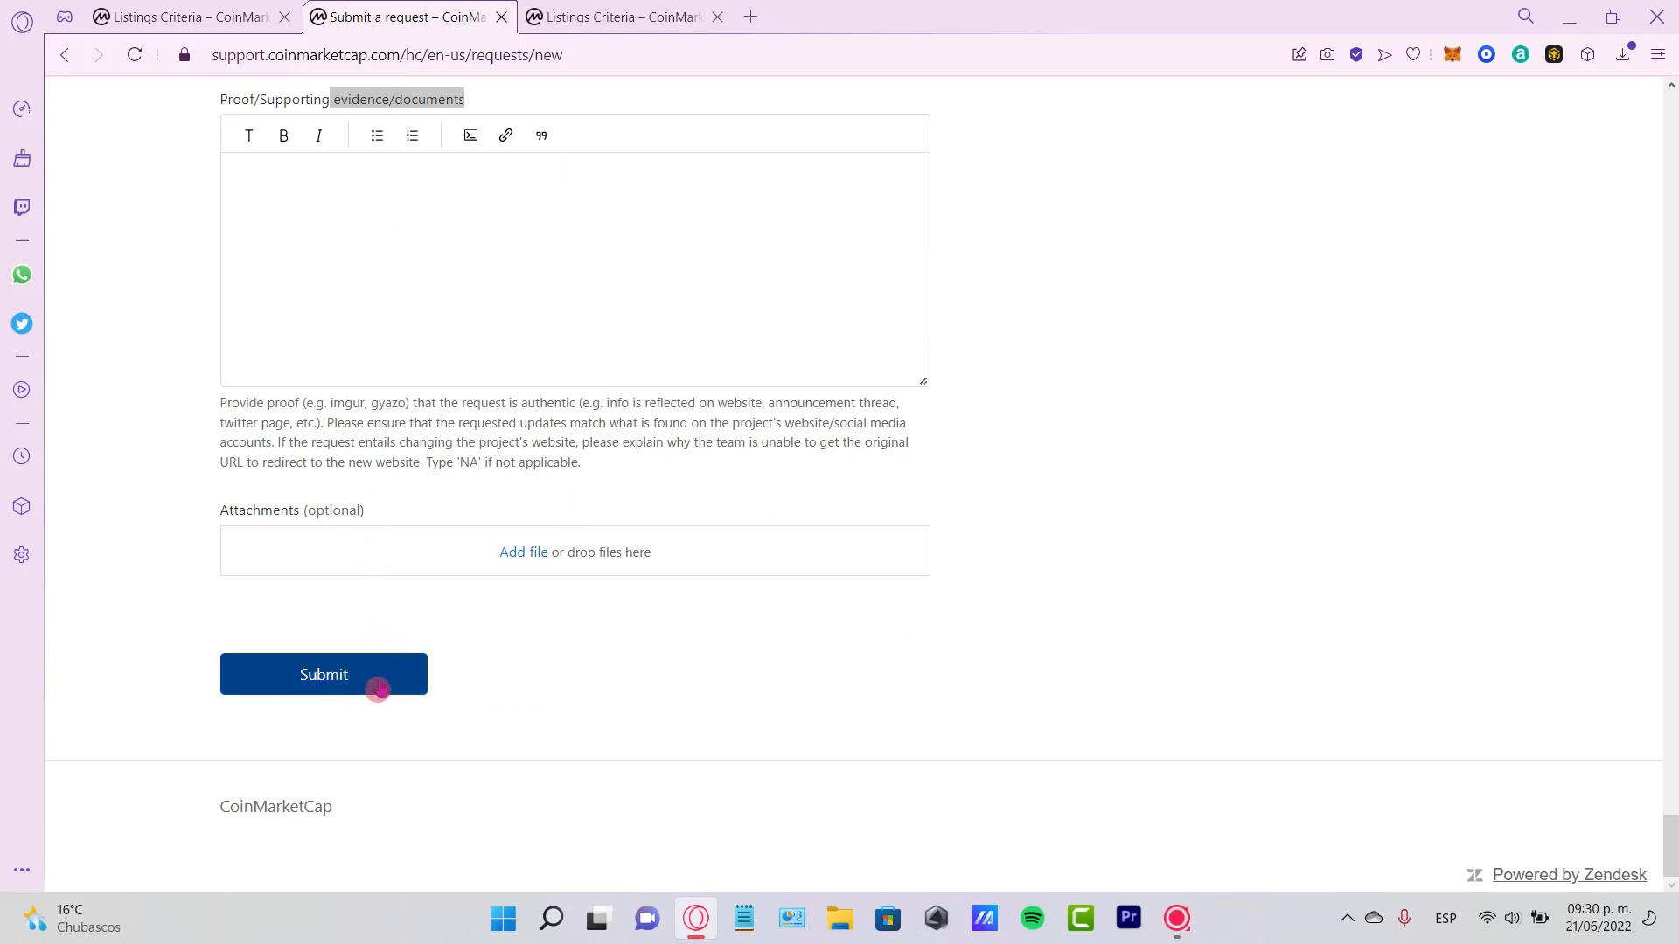
key(ctrl+Tab)
click(1102, 569)
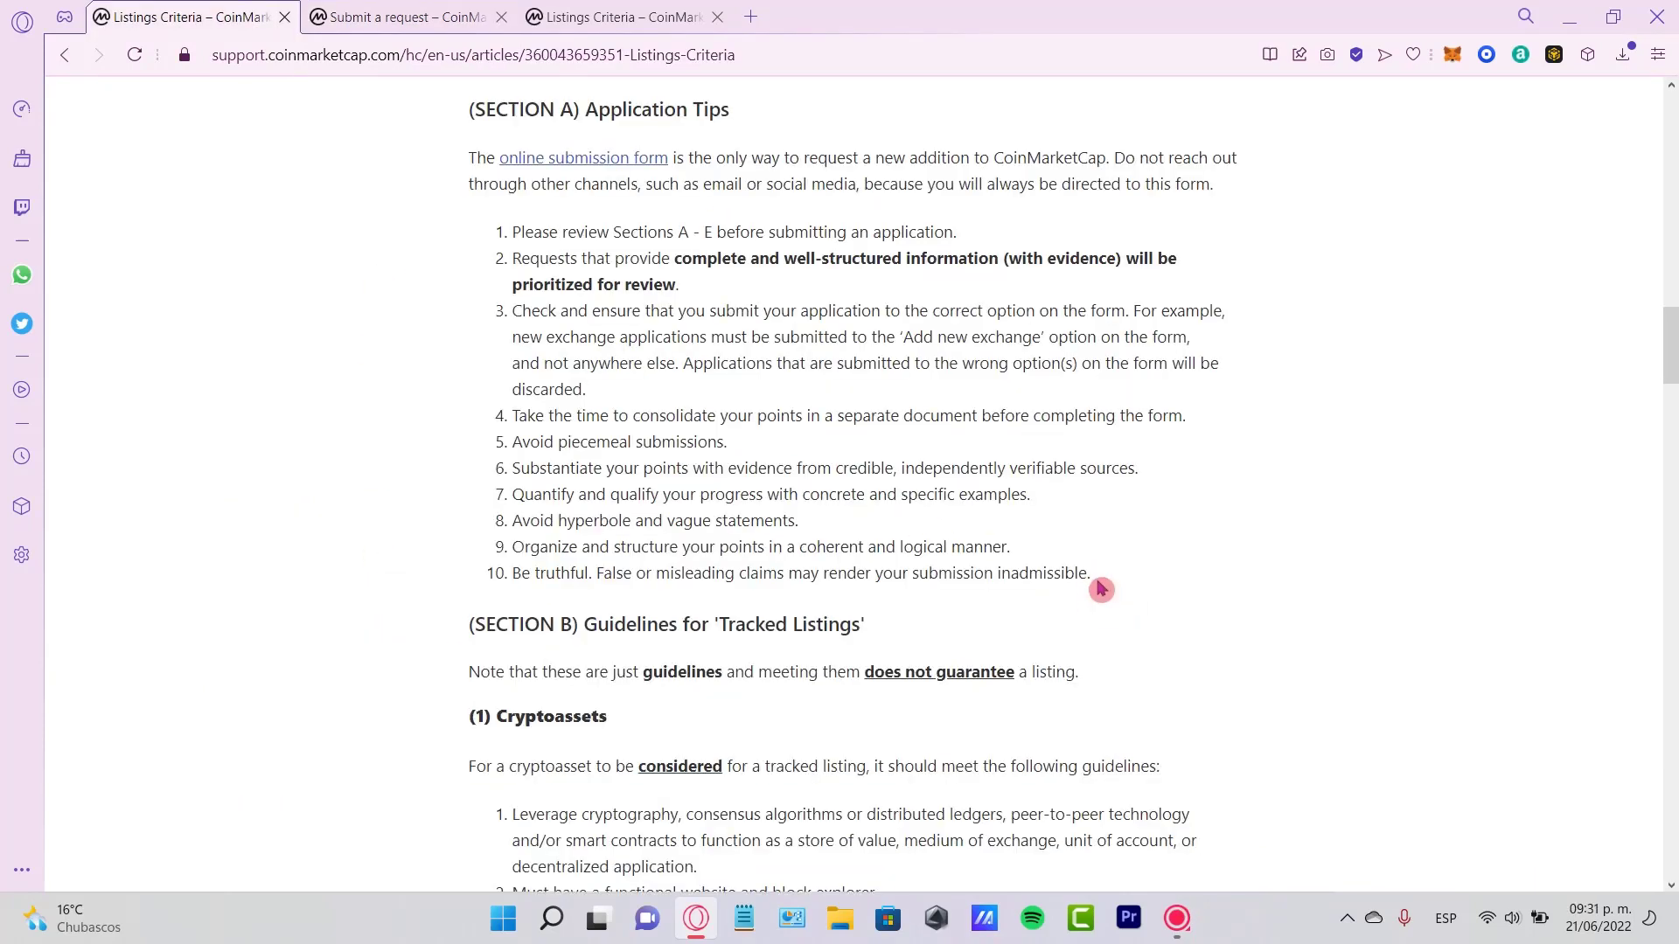
scroll(1126, 533, up, 3)
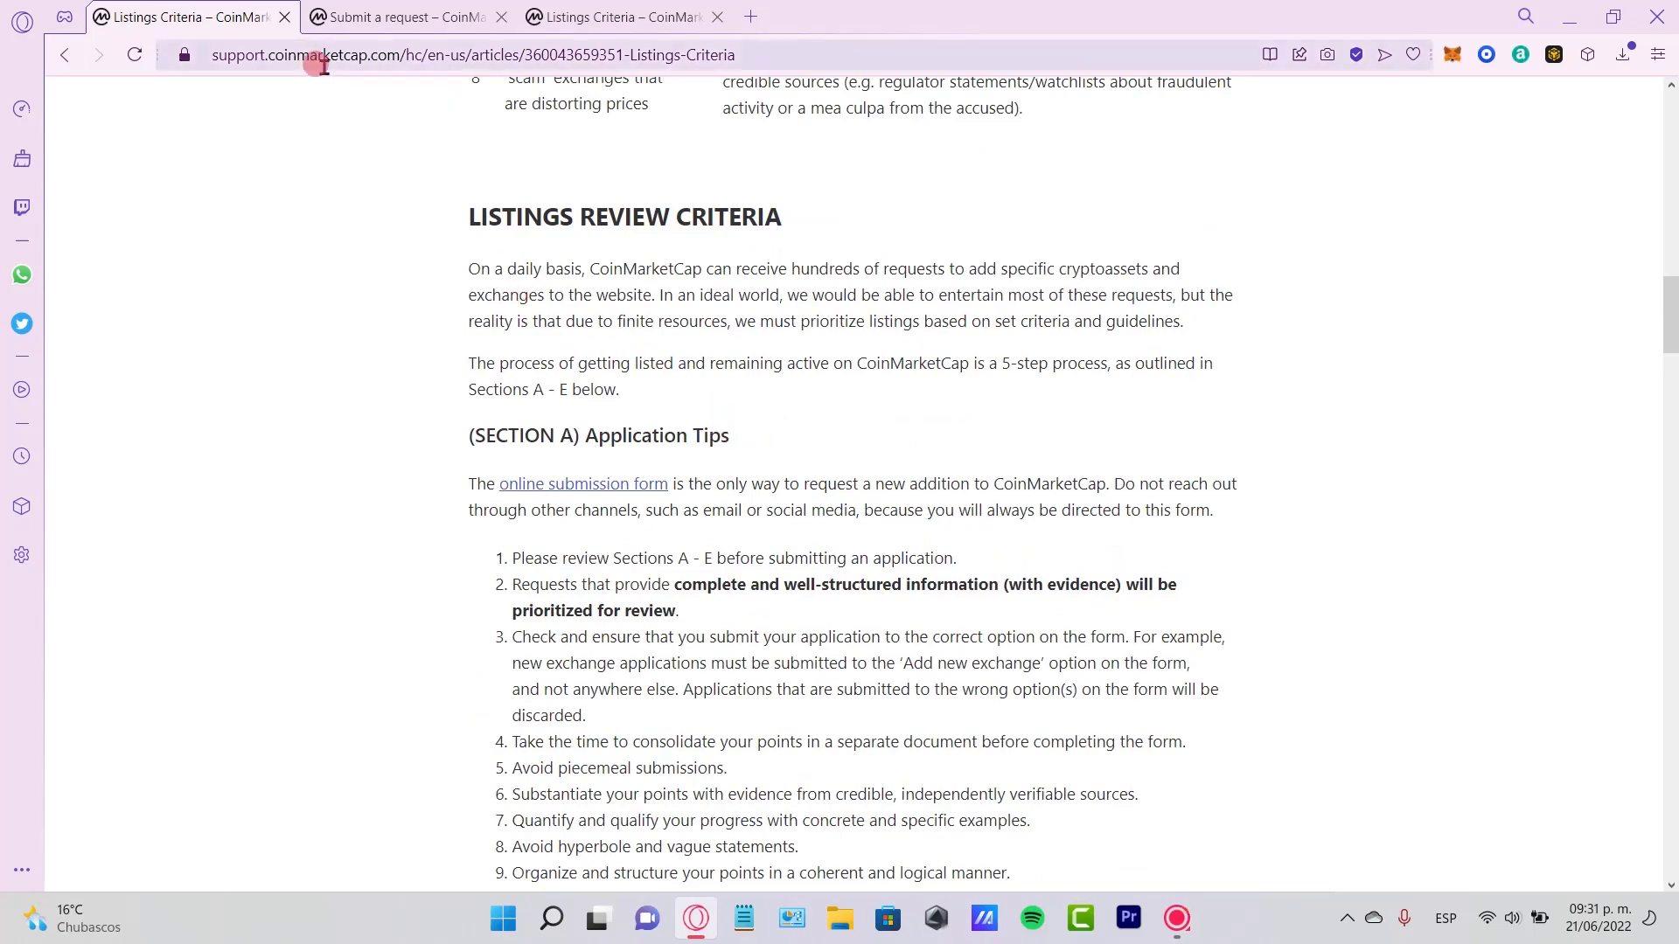
drag(516, 217, 907, 271)
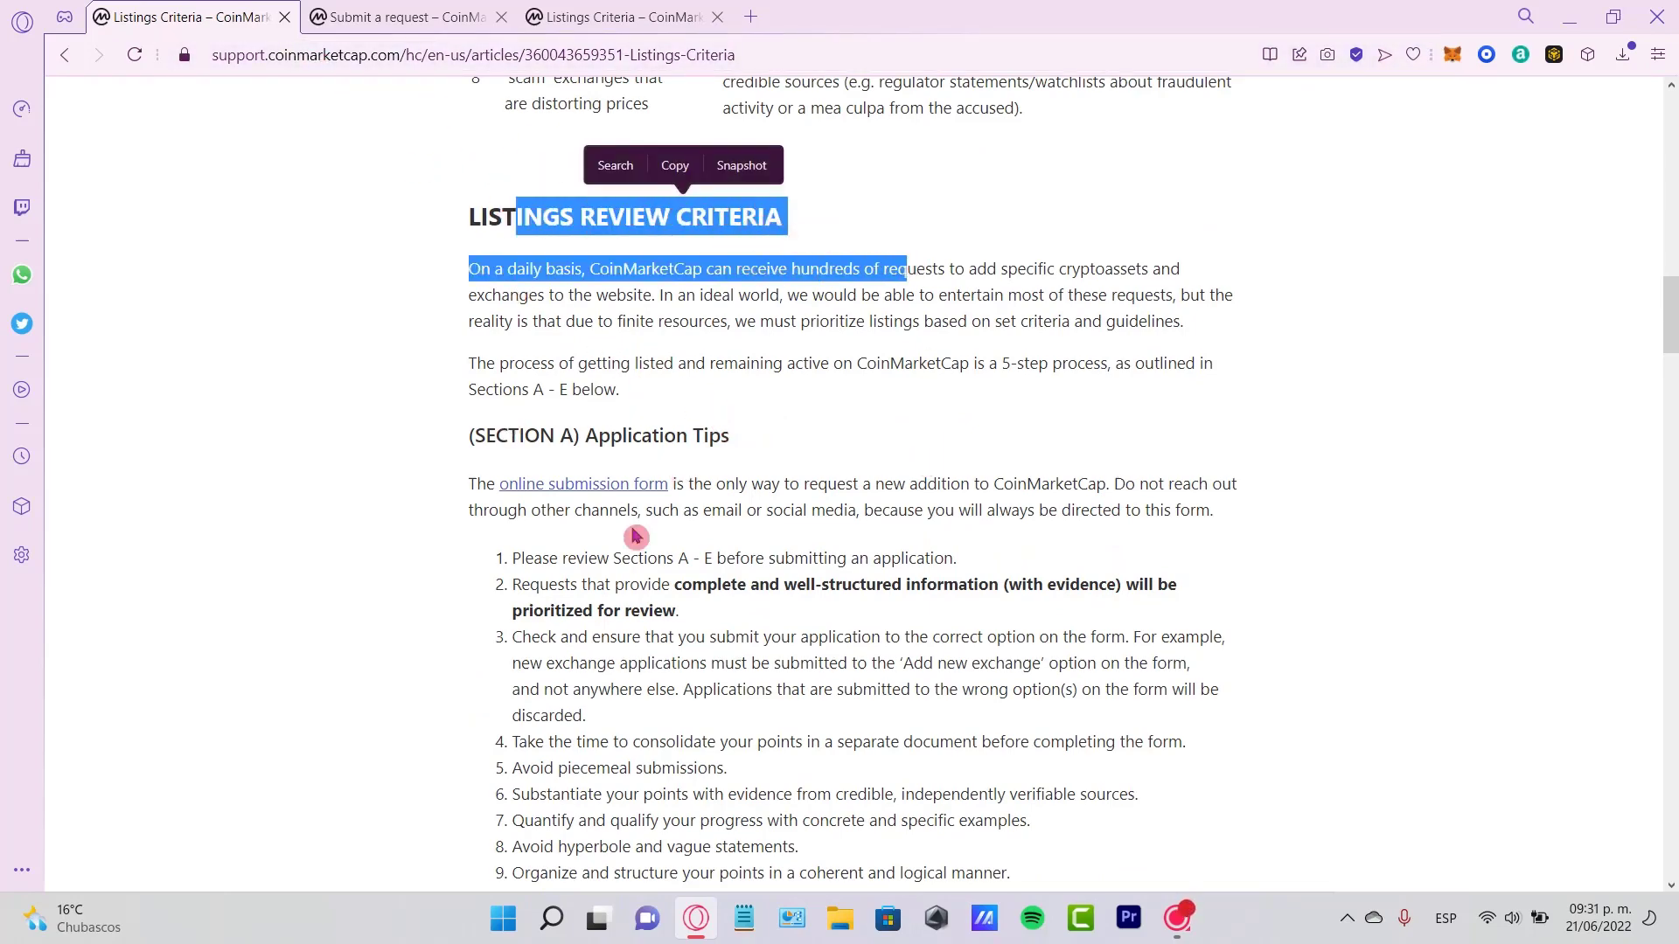
scroll(652, 508, up, 1)
scroll(652, 507, up, 10)
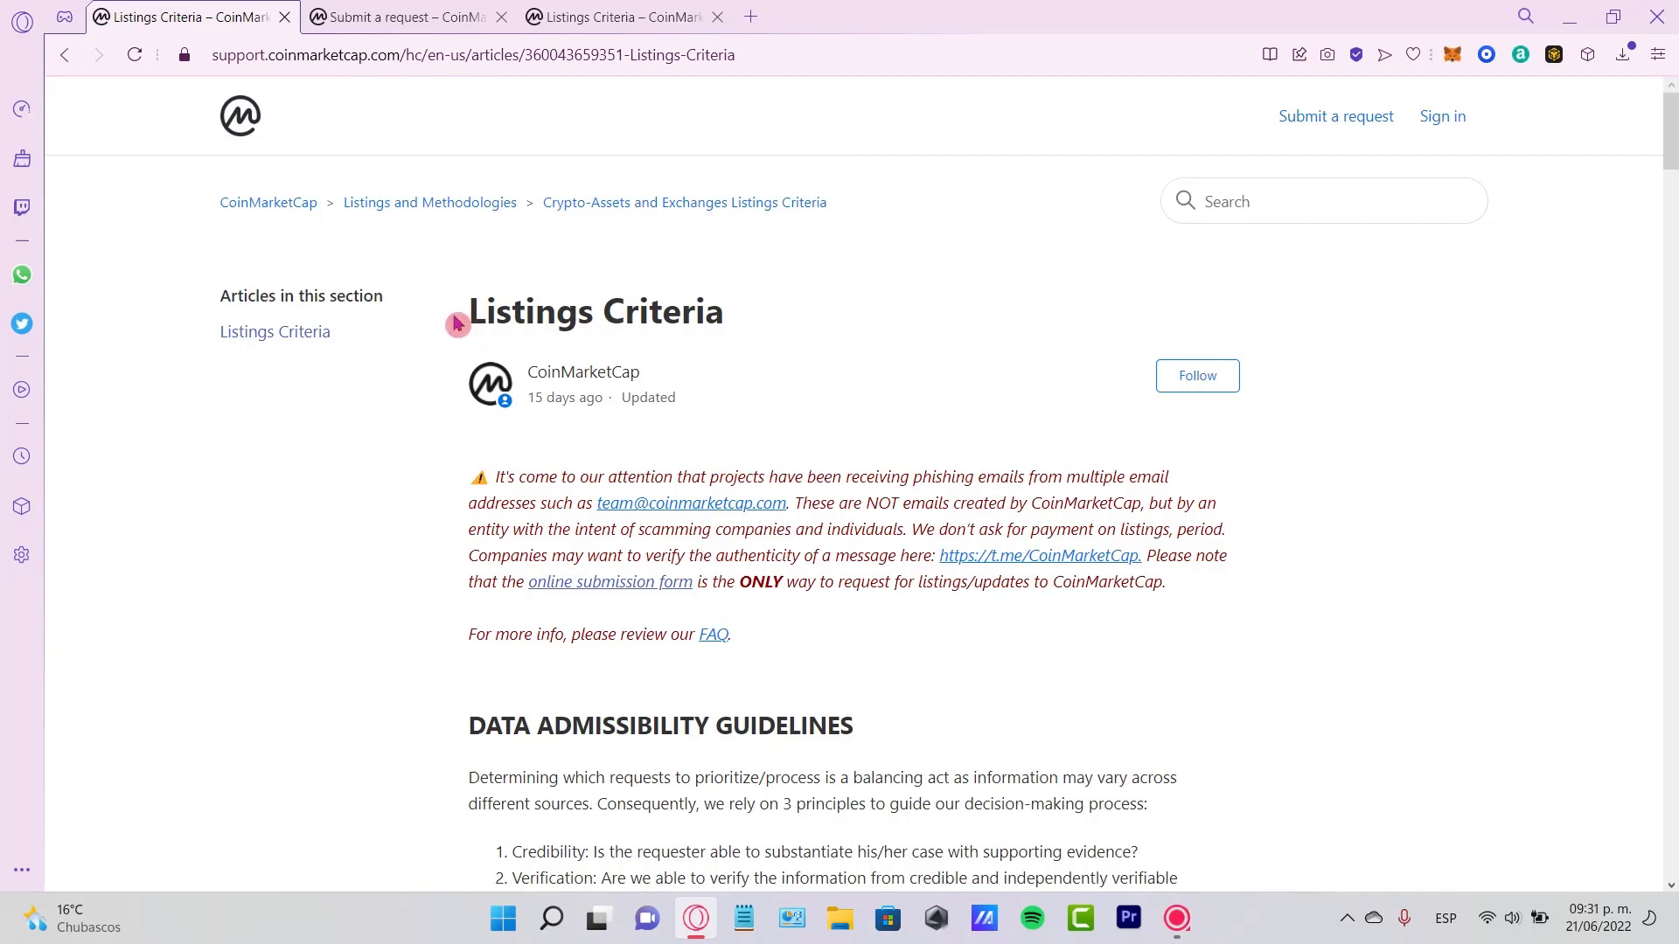
drag(230, 295, 415, 300)
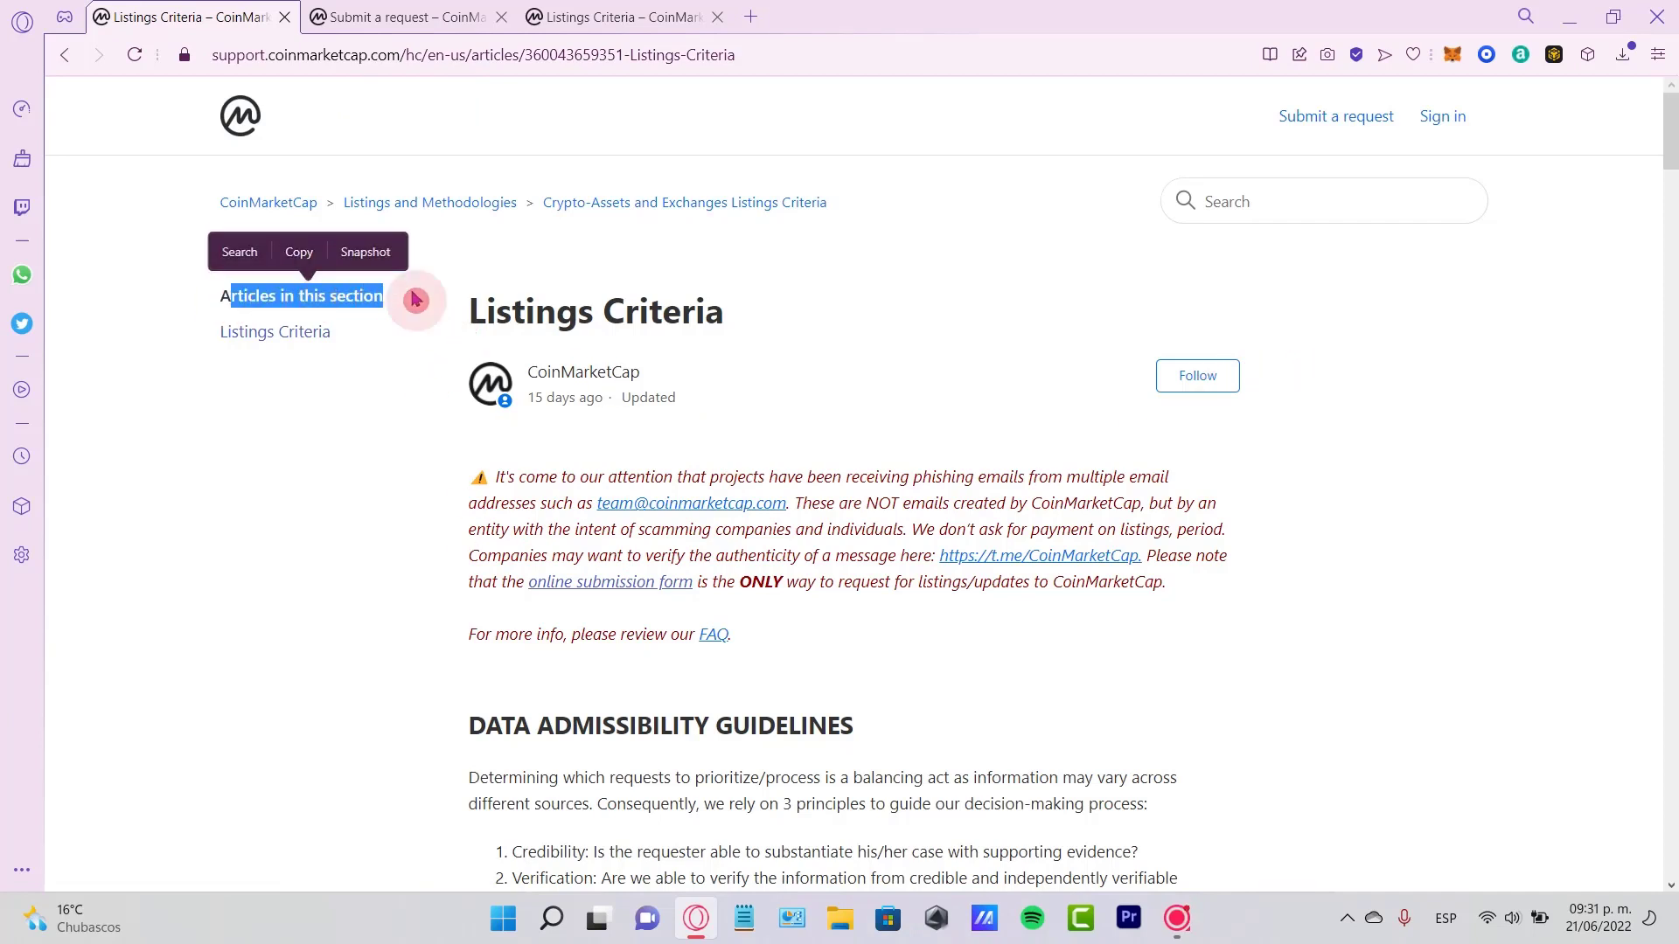
click(416, 300)
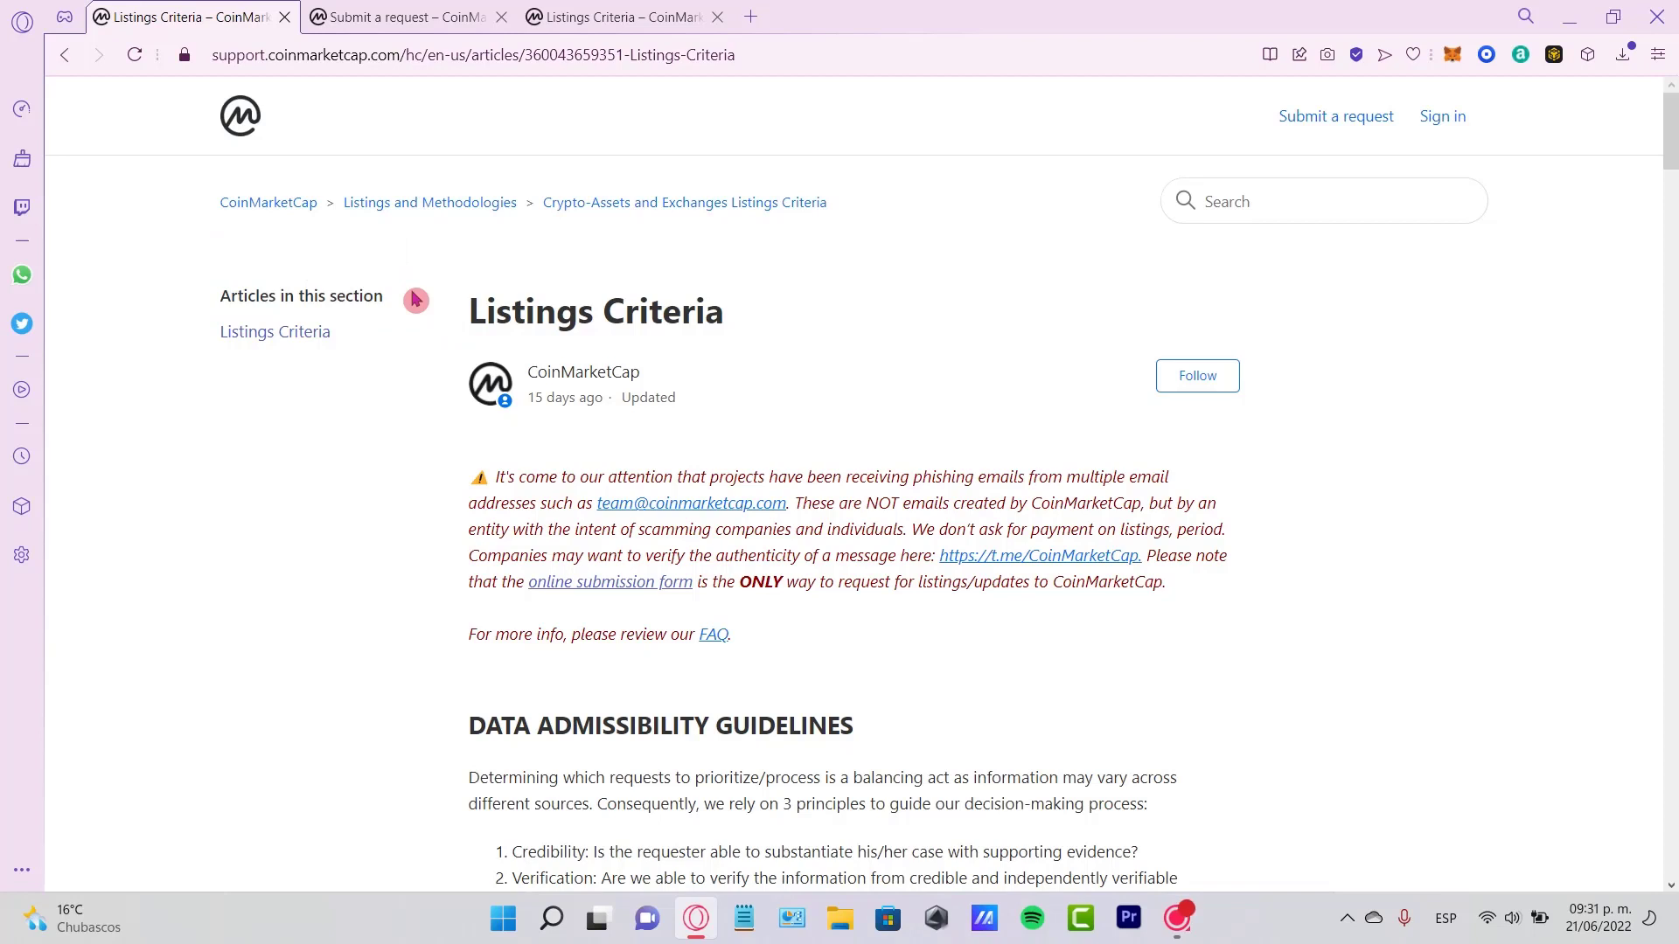